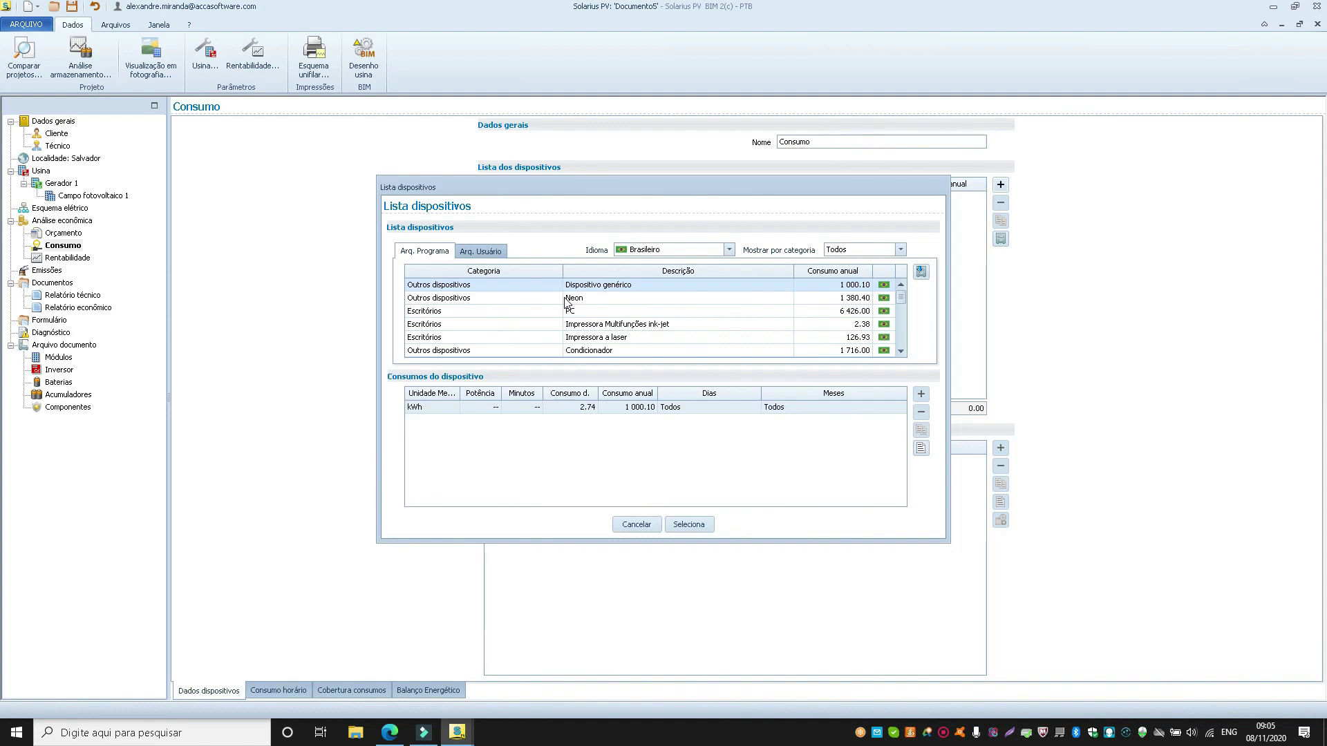
Step: Examine the PC device's consumption settings in the program archive, then close them without changes
{"action": "left_click", "coordinate": [443, 313]}
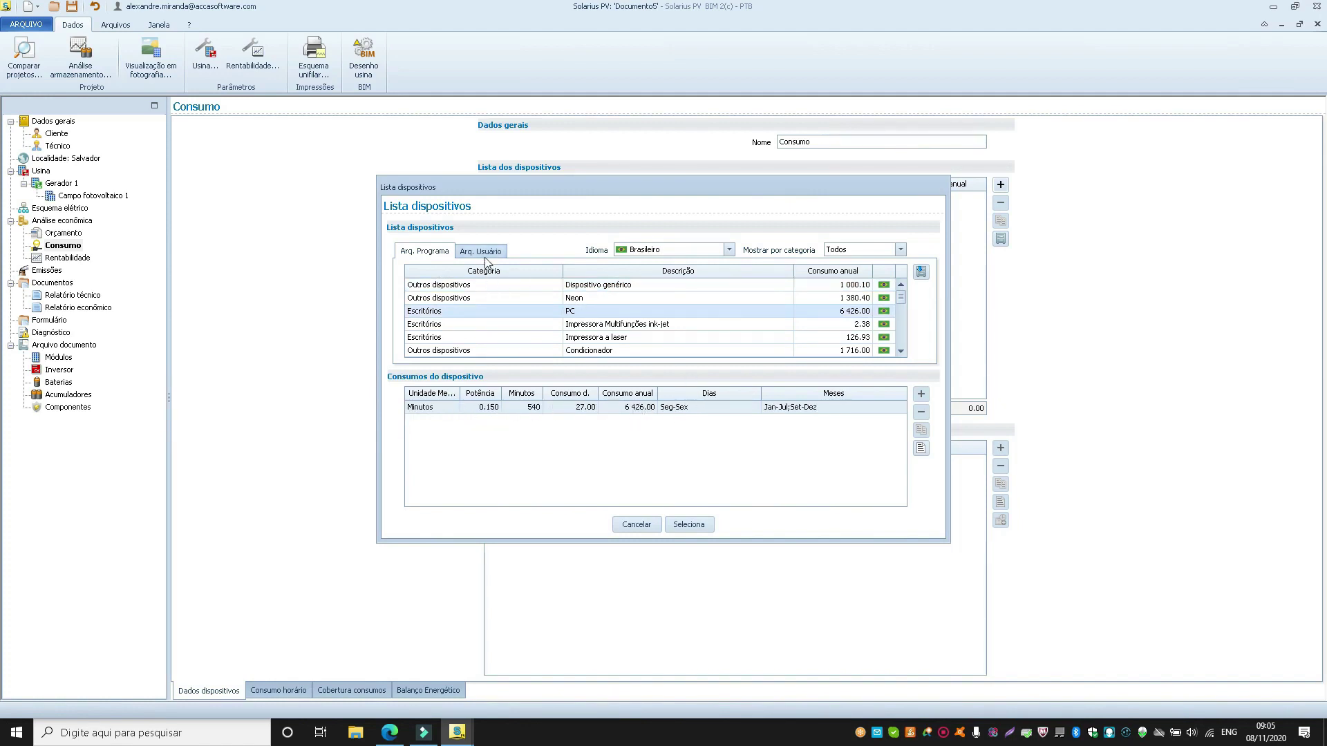
{"action": "left_click", "coordinate": [921, 450]}
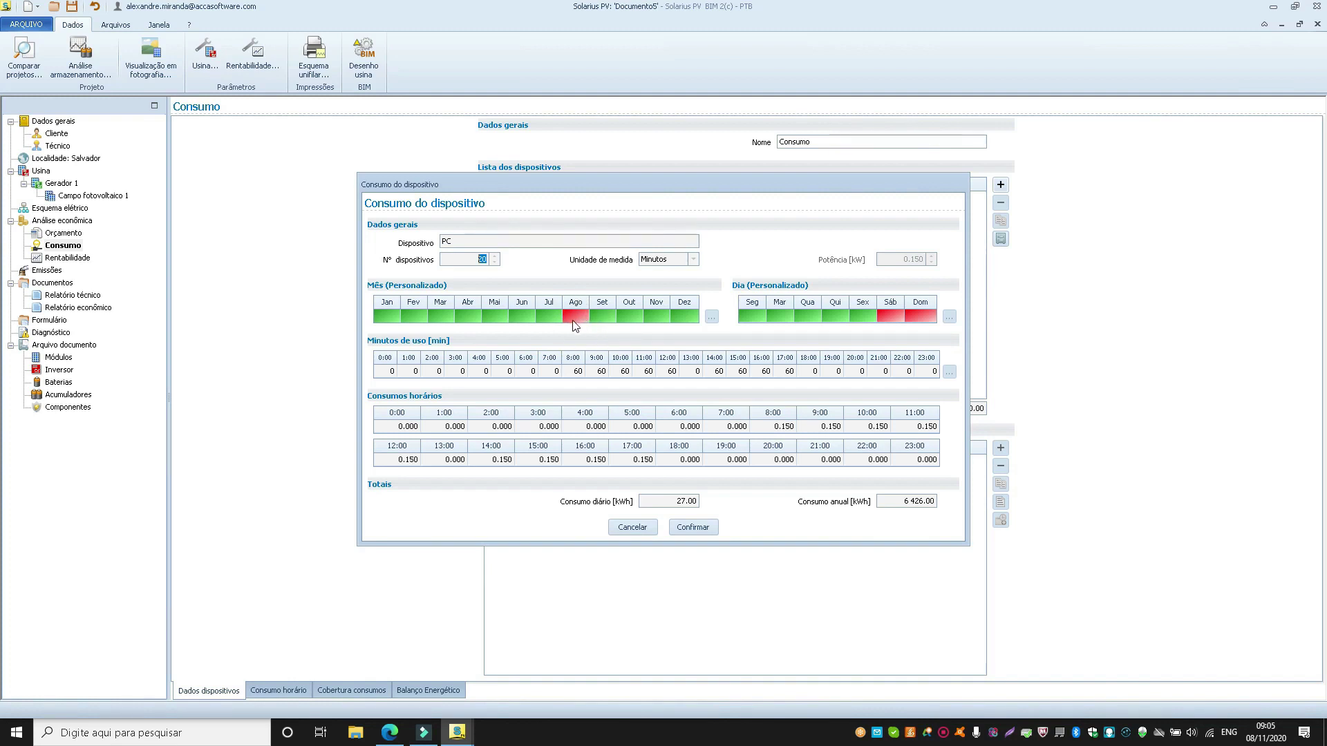
{"action": "left_click", "coordinate": [618, 526]}
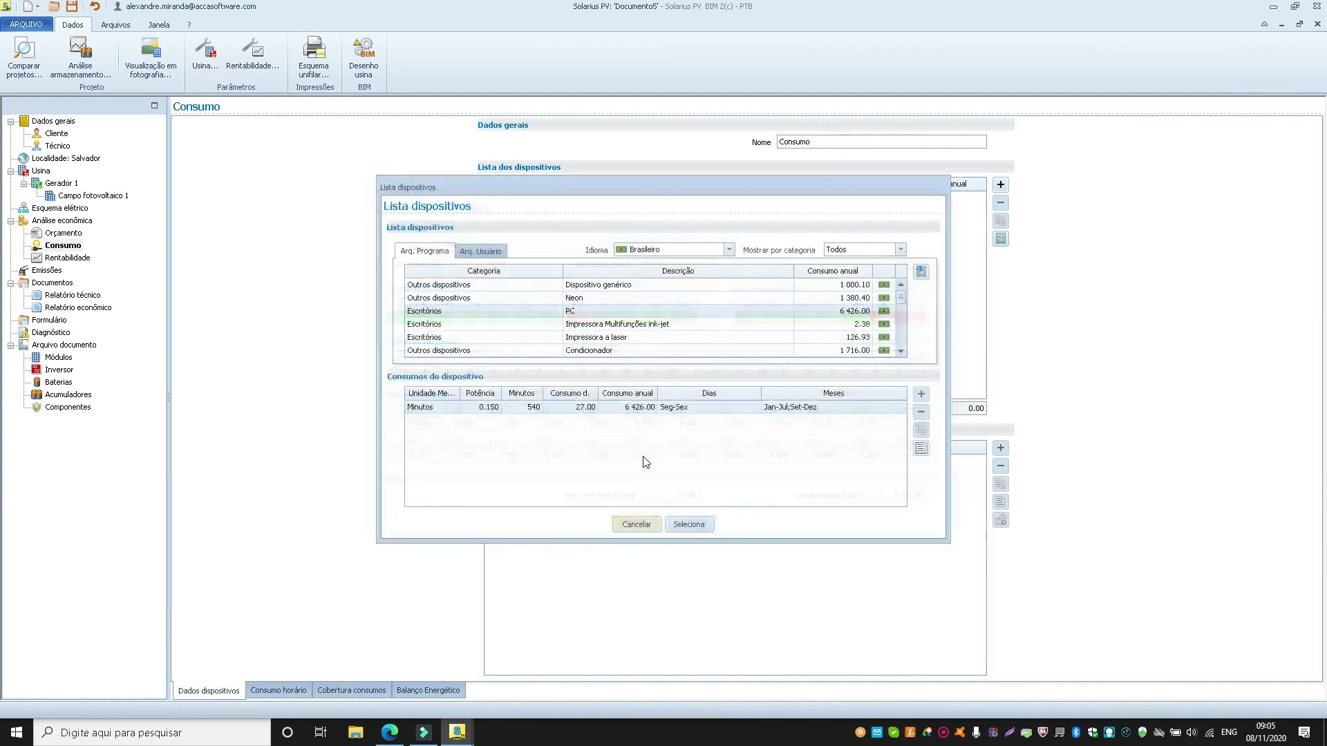
Step: Copy the PC device to the user archive and delete the Dispositivo genérico entry there
{"action": "left_click", "coordinate": [920, 272]}
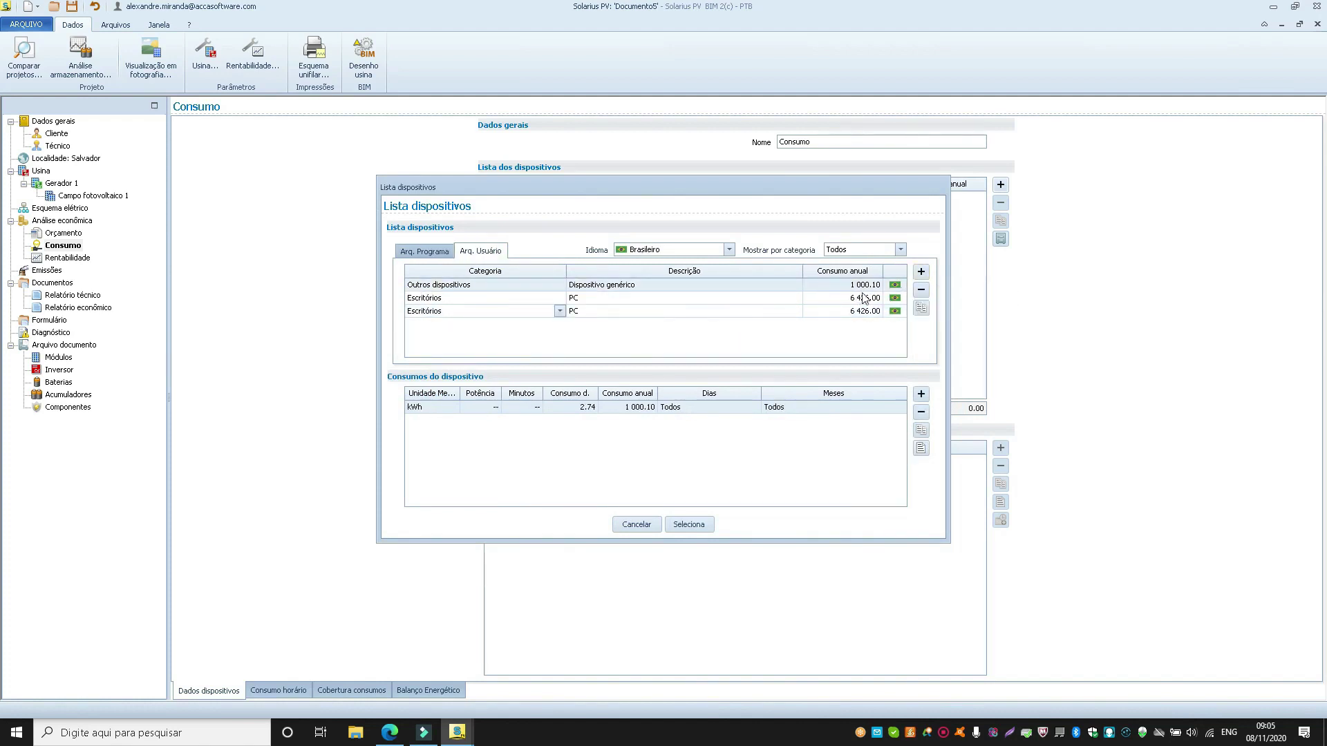
{"action": "left_click", "coordinate": [921, 290]}
{"action": "left_click", "coordinate": [628, 383]}
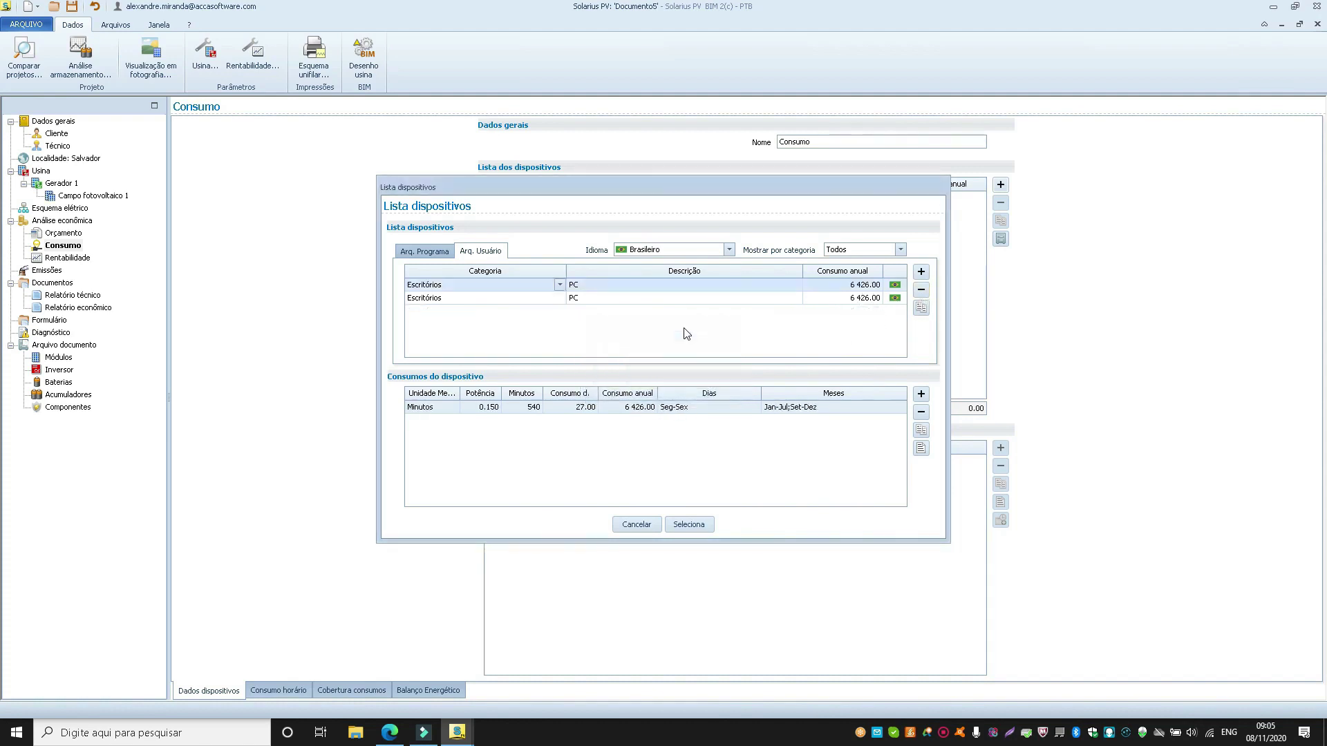
Step: For the second PC in the user archive, use a custom month selection with January, July and December inactive
{"action": "left_click", "coordinate": [689, 299]}
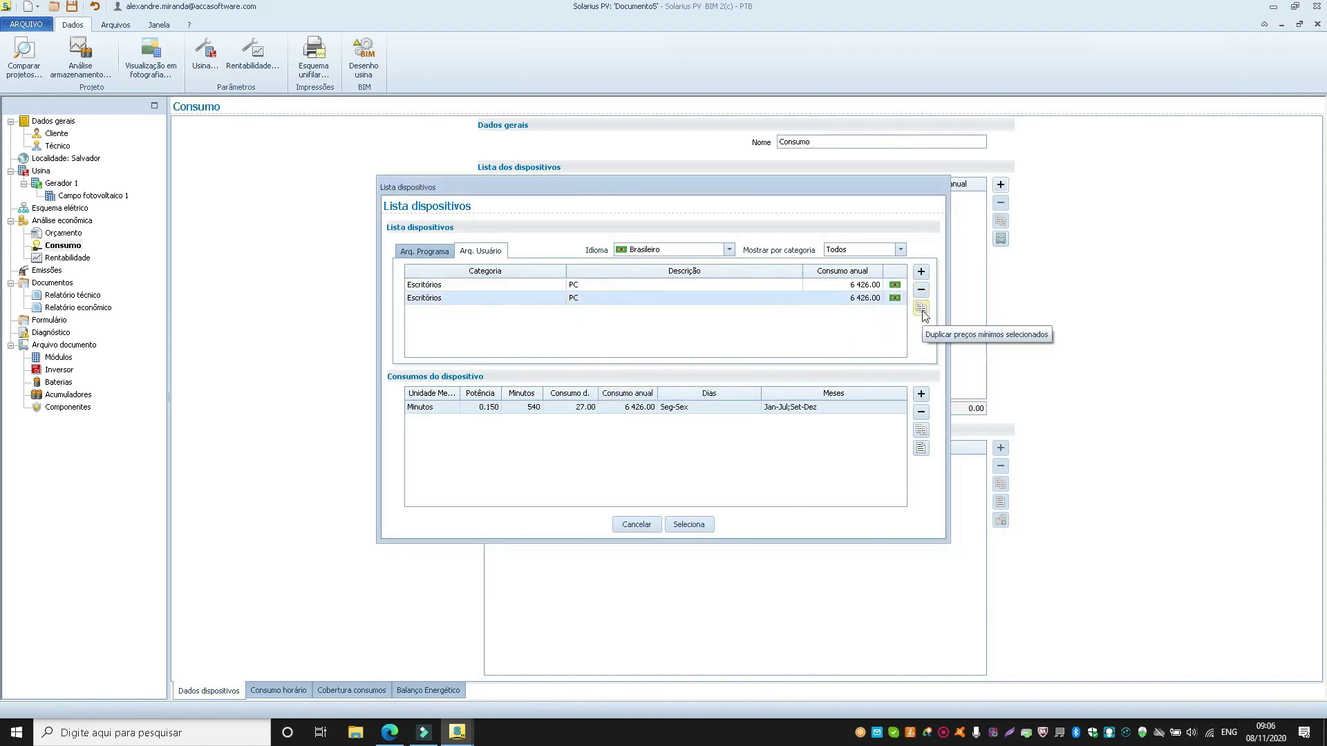
{"action": "left_click", "coordinate": [922, 448]}
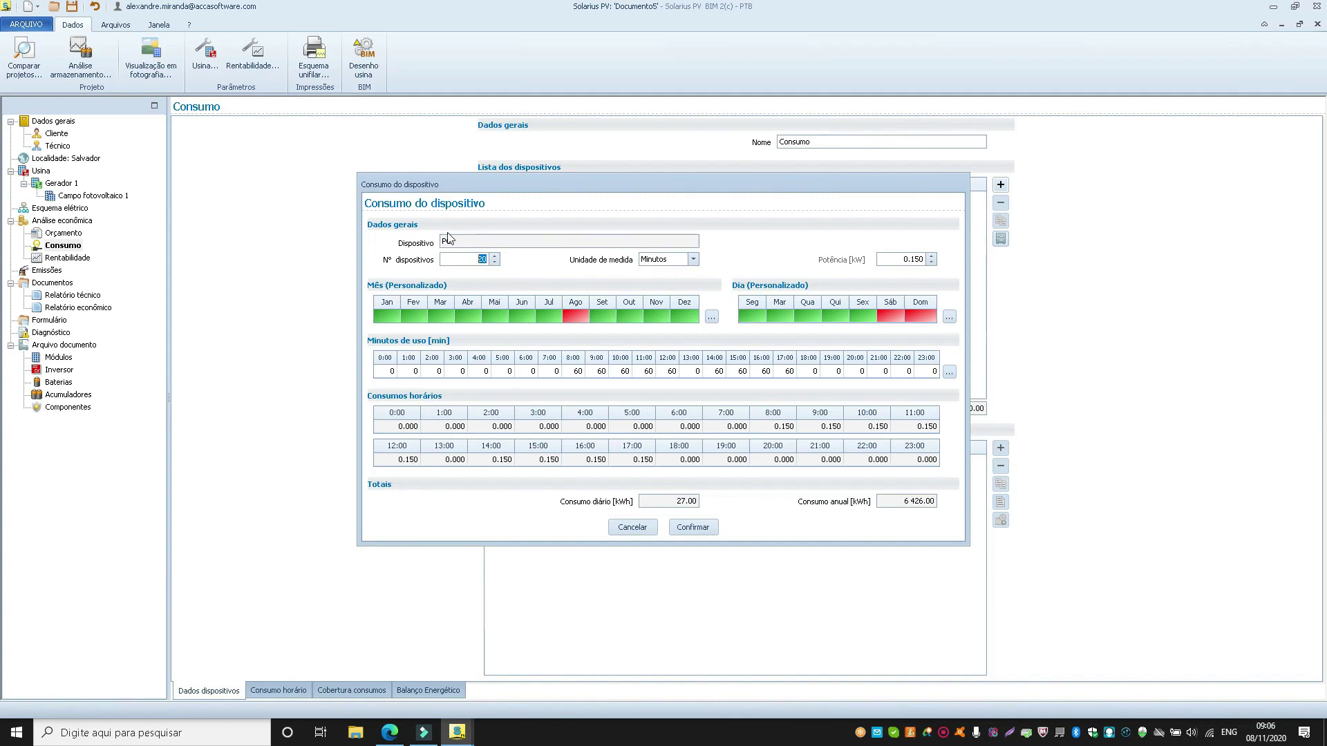
{"action": "left_click", "coordinate": [664, 261]}
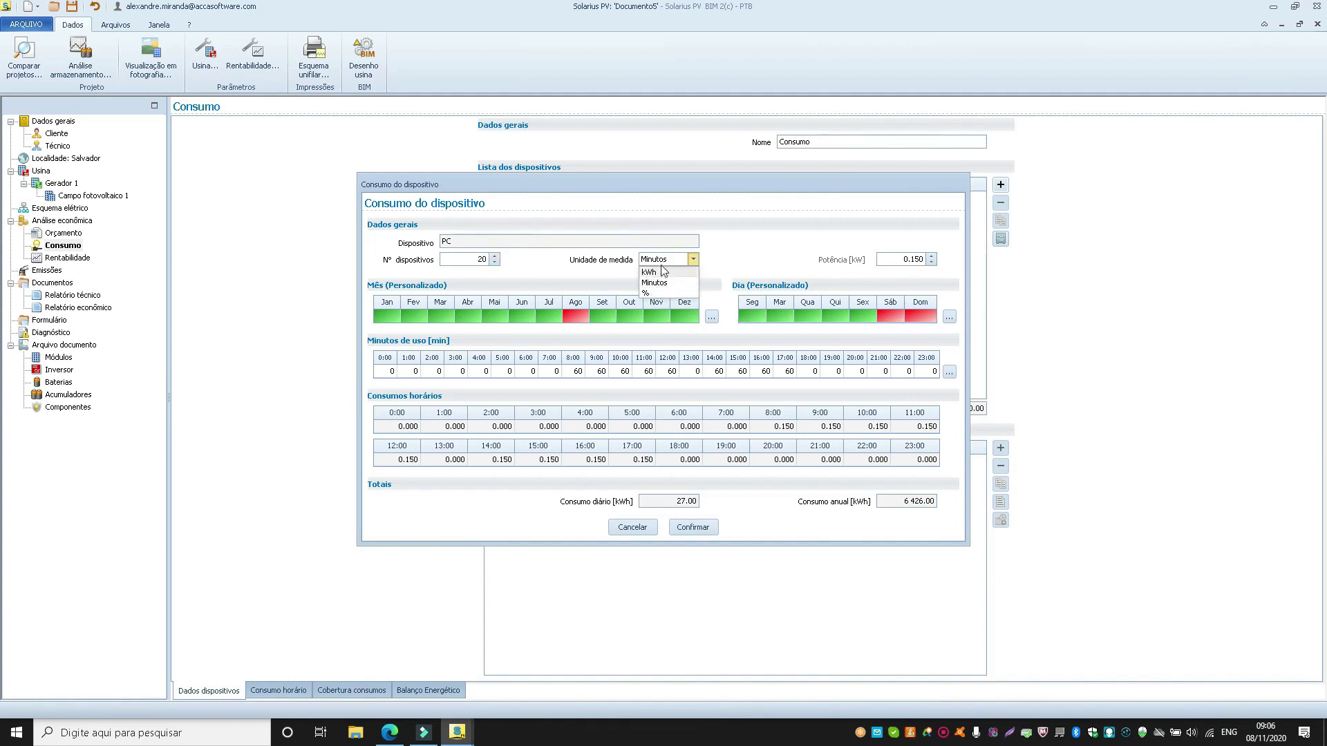
{"action": "left_click", "coordinate": [731, 265]}
{"action": "left_click", "coordinate": [892, 259]}
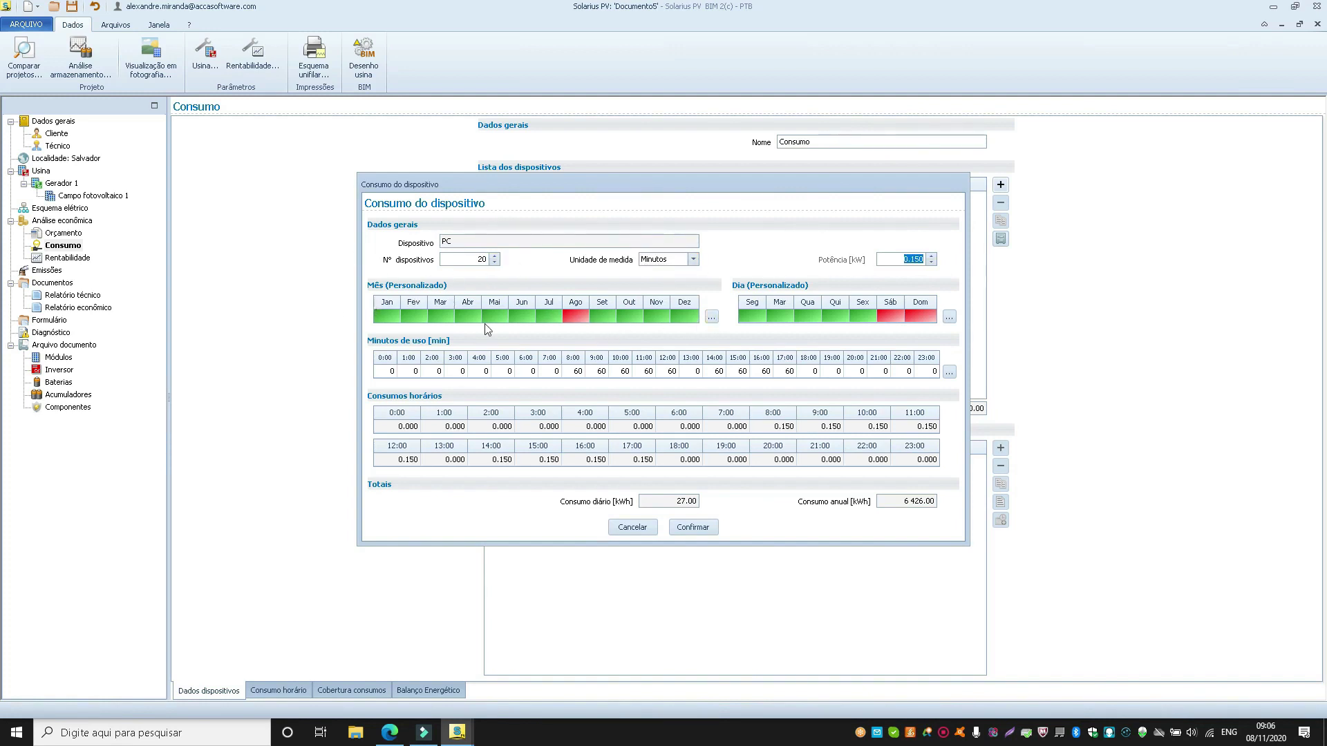
{"action": "left_click", "coordinate": [711, 316]}
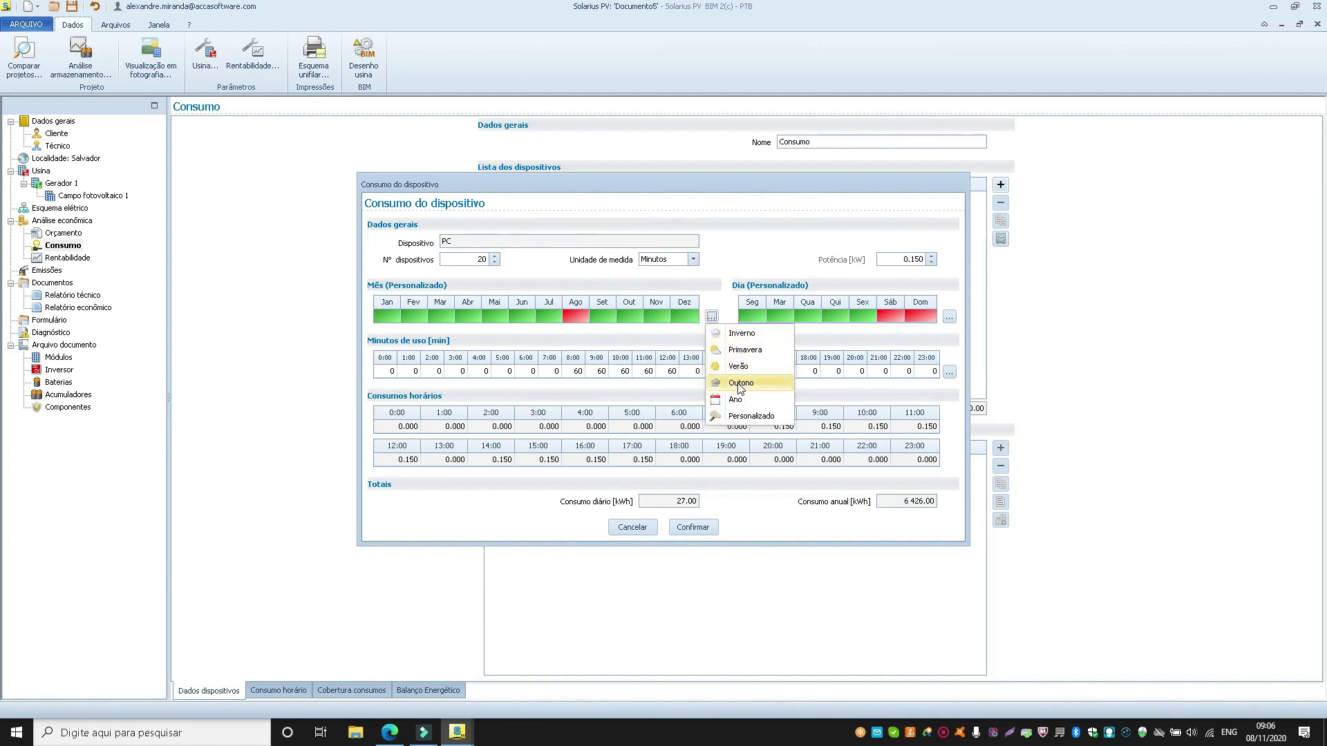
{"action": "left_click", "coordinate": [741, 419]}
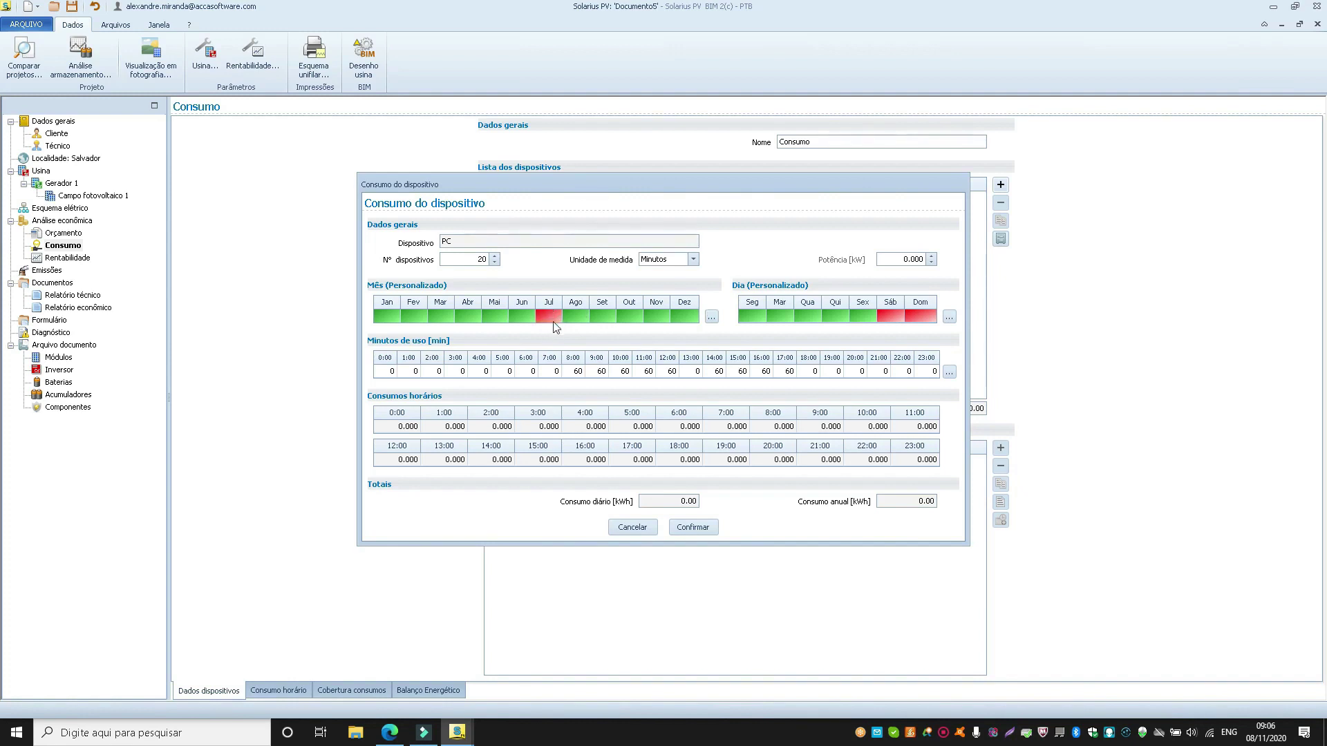
{"action": "left_click", "coordinate": [385, 317]}
{"action": "left_click", "coordinate": [691, 319]}
Step: Try the Feriados and Semana presets for the PC's usage days, then settle on Úteis
{"action": "left_click", "coordinate": [950, 318]}
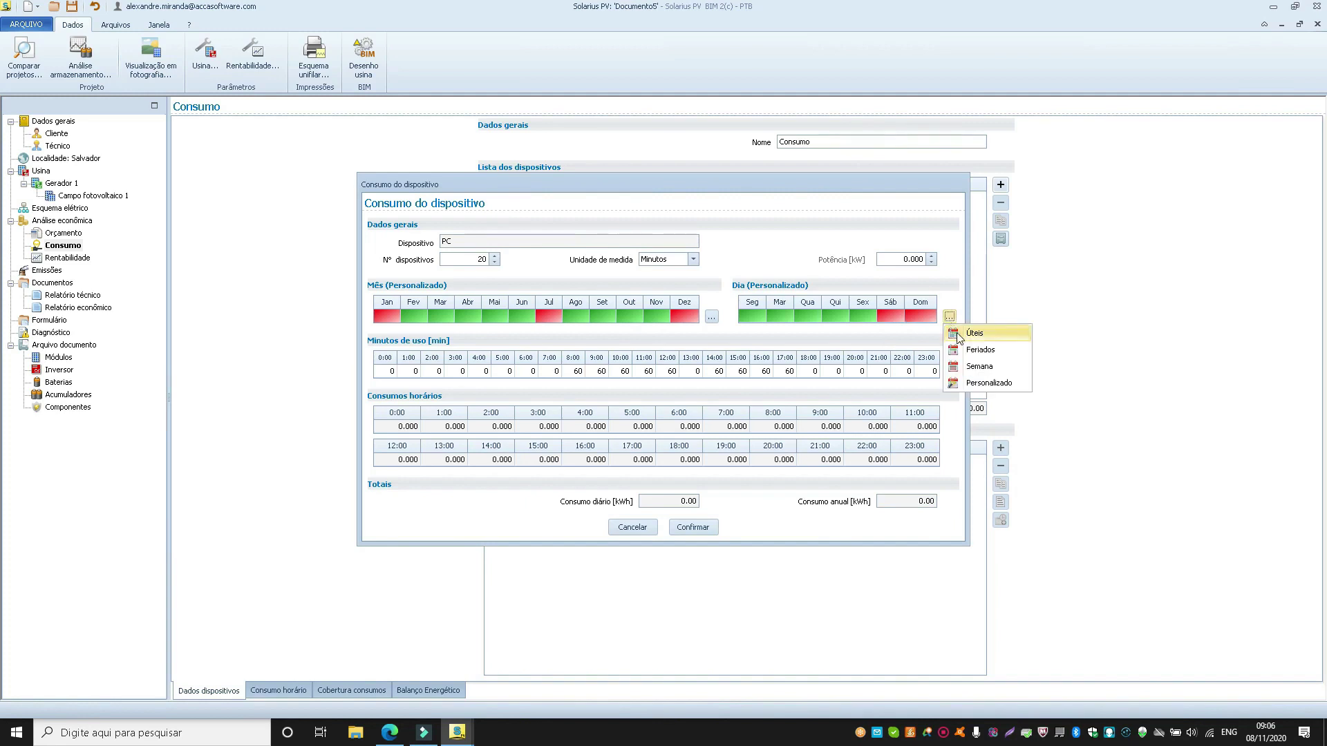
{"action": "left_click", "coordinate": [961, 350]}
{"action": "left_click", "coordinate": [950, 318]}
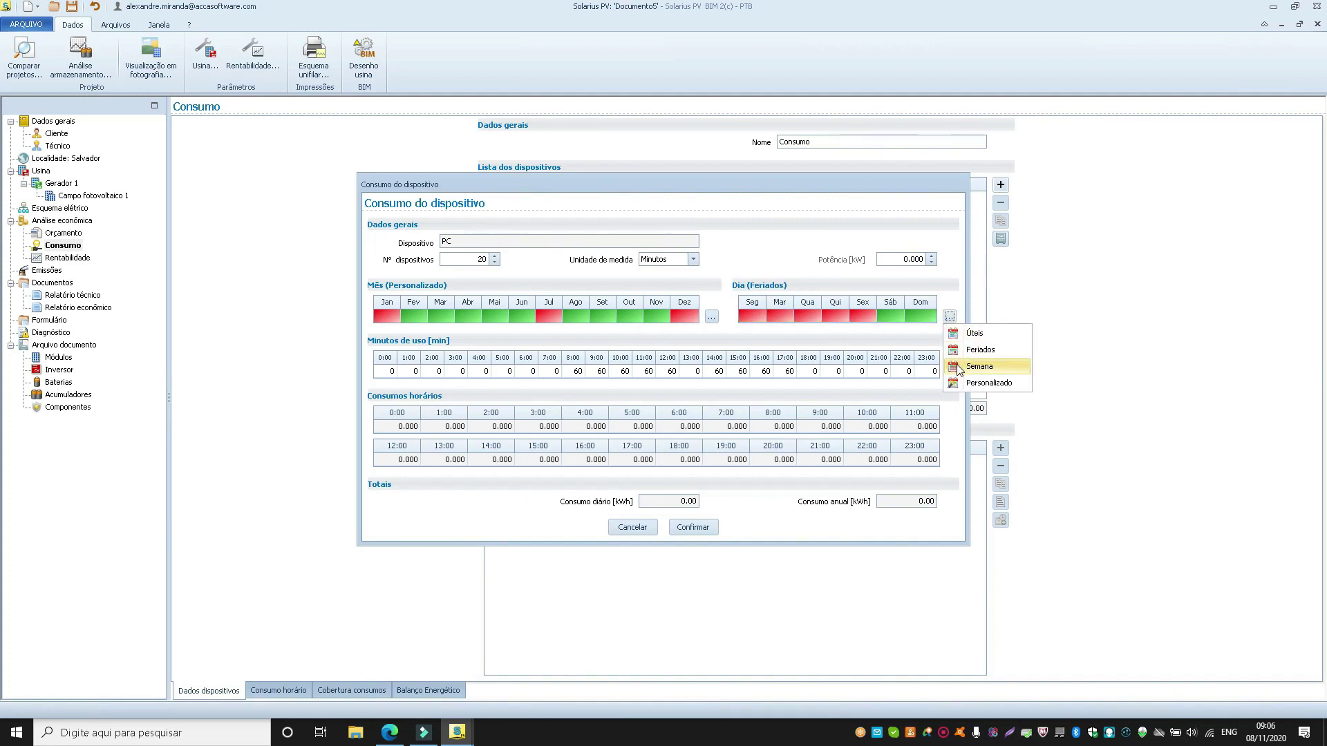
{"action": "left_click", "coordinate": [960, 367]}
{"action": "left_click", "coordinate": [950, 317]}
{"action": "left_click", "coordinate": [965, 336]}
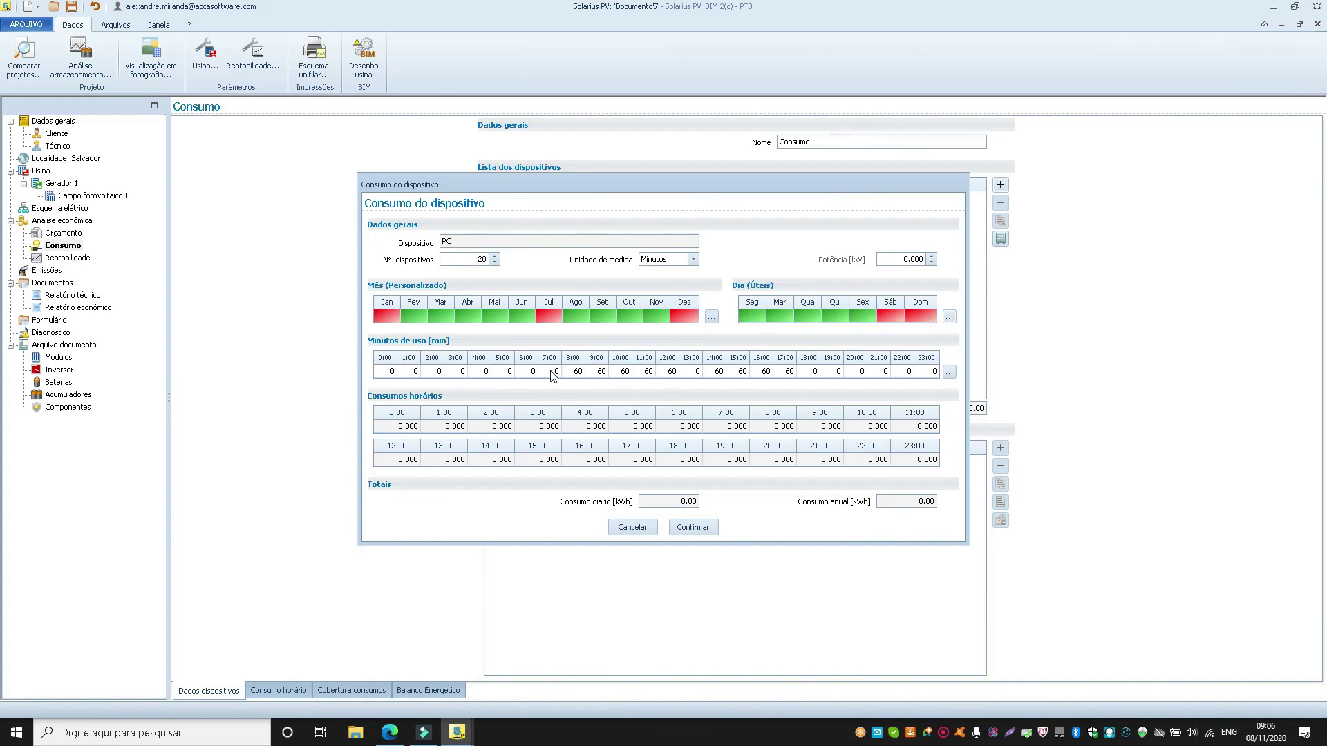
Step: Adjust the PC's minutes of use in the 8:00 and 18:00 hourly slots
{"action": "left_click", "coordinate": [576, 370]}
{"action": "left_click", "coordinate": [809, 371]}
{"action": "type", "text": "0"}
Step: Set the PC's power to 0.15 kW and add the edited device to the project's device list
{"action": "left_click", "coordinate": [883, 259]}
{"action": "type", "text": "0.15"}
{"action": "key", "text": "Tab"}
{"action": "left_click", "coordinate": [694, 528]}
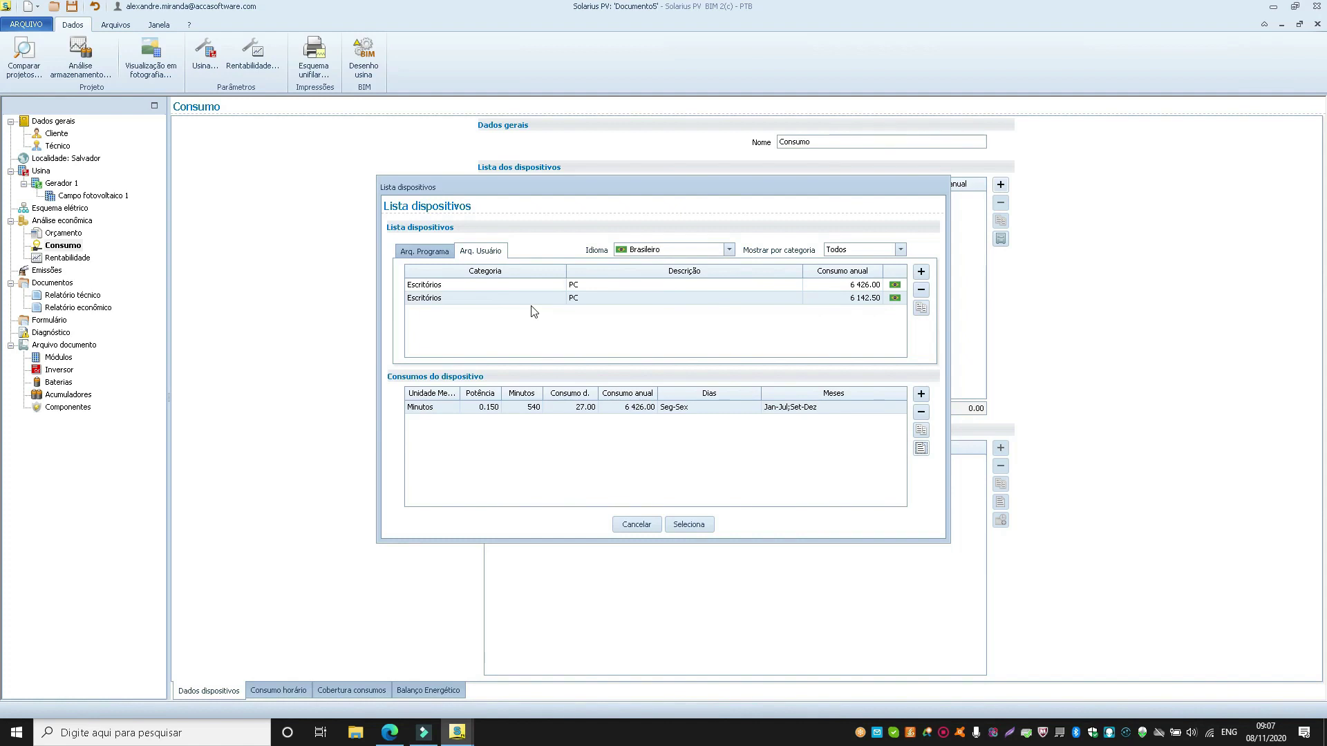
{"action": "left_click", "coordinate": [689, 525]}
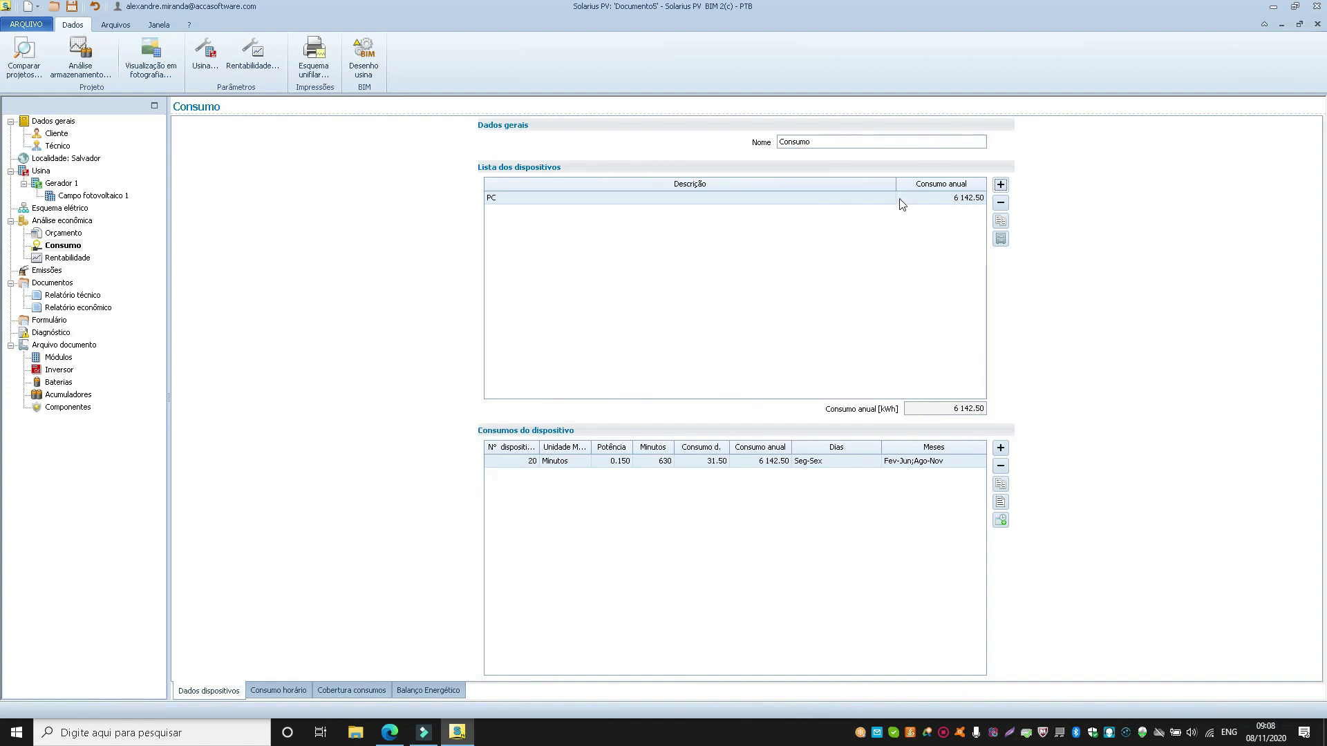
Step: Browse the devices offered in the program archive without adding any of them
{"action": "left_click", "coordinate": [1000, 185]}
{"action": "left_click", "coordinate": [1038, 200]}
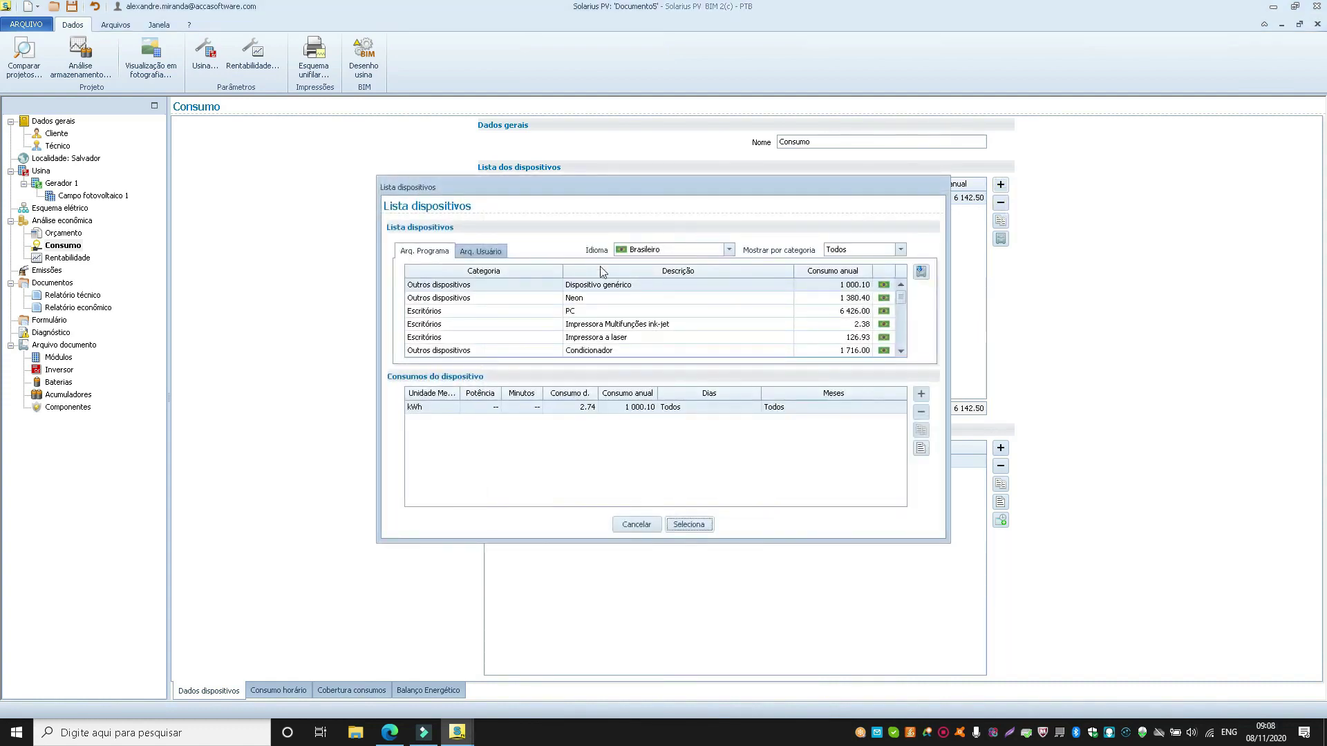
{"action": "left_click", "coordinate": [611, 311]}
{"action": "scroll", "coordinate": [614, 315], "scroll_direction": "down", "scroll_amount": 2}
{"action": "left_click", "coordinate": [621, 303]}
{"action": "scroll", "coordinate": [609, 310], "scroll_direction": "down", "scroll_amount": 3}
{"action": "scroll", "coordinate": [600, 311], "scroll_direction": "down", "scroll_amount": 6}
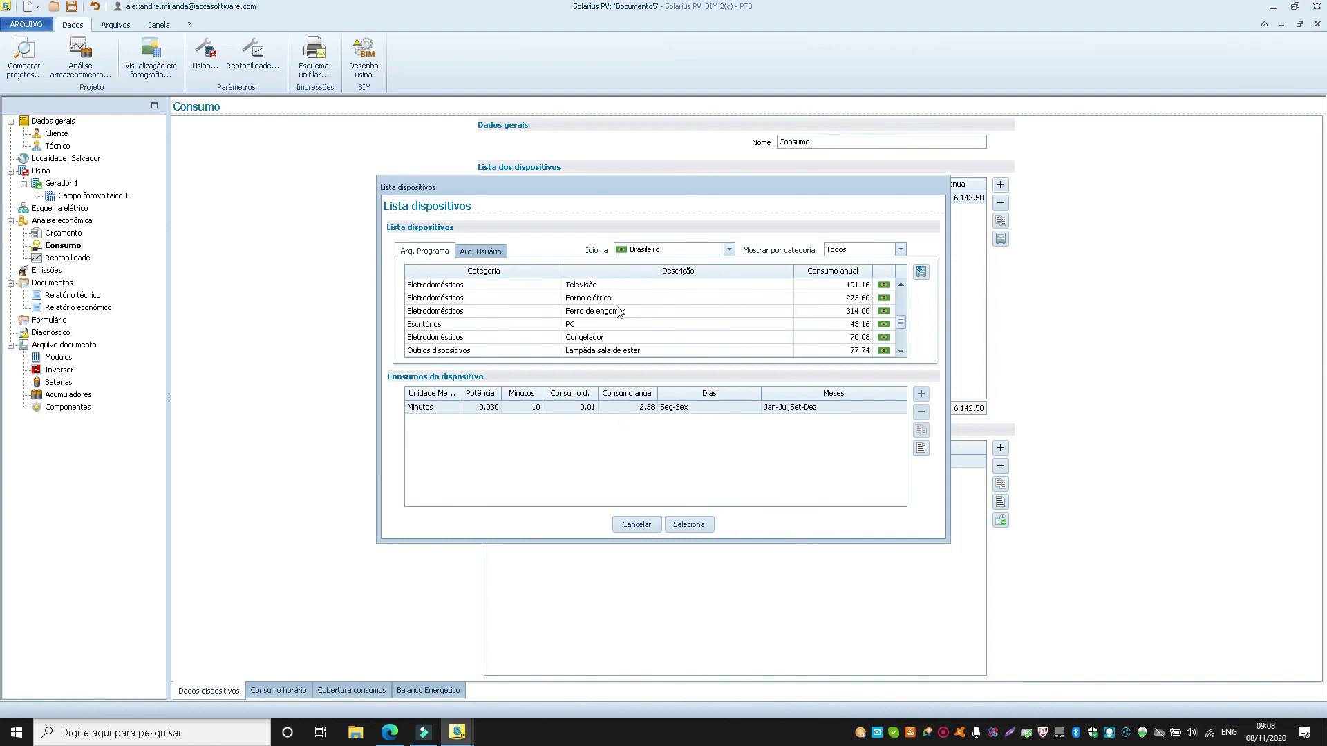
{"action": "left_click", "coordinate": [649, 526]}
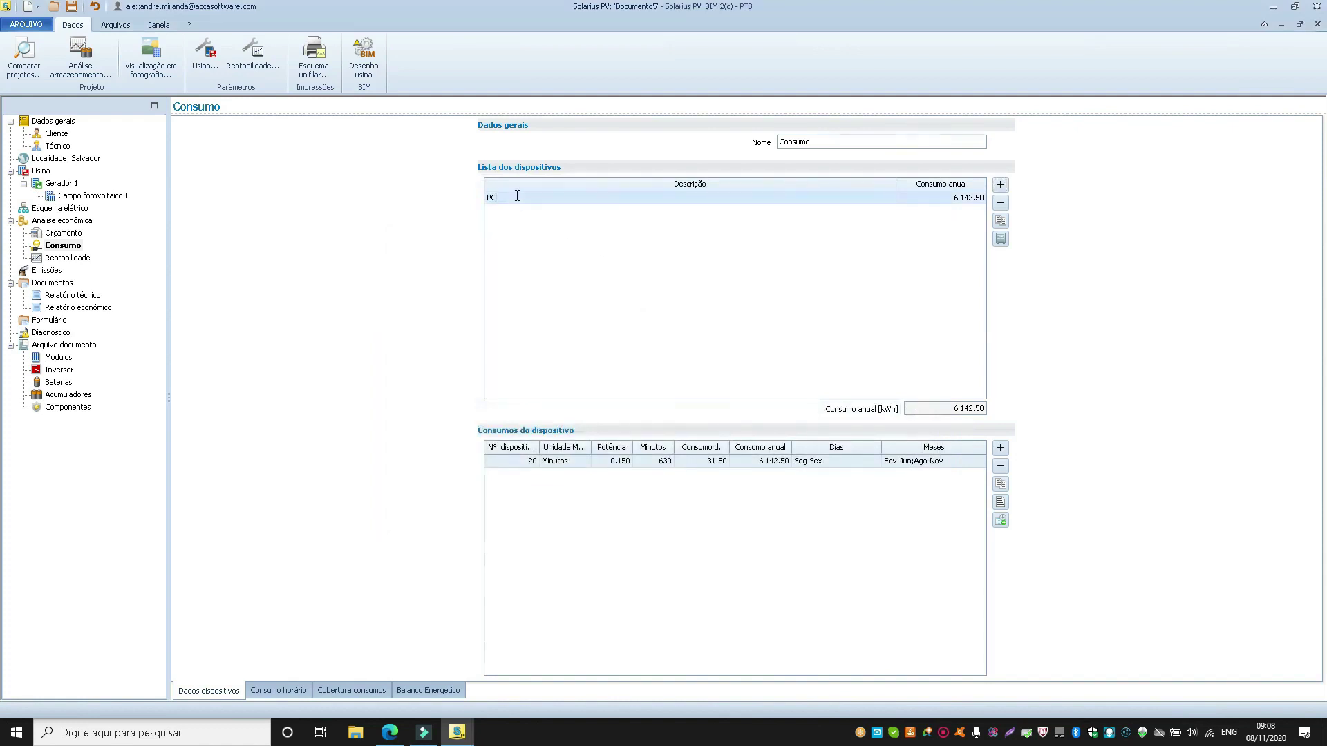
Step: Add a new device to the device list and name it Bomba
{"action": "left_click", "coordinate": [1007, 185]}
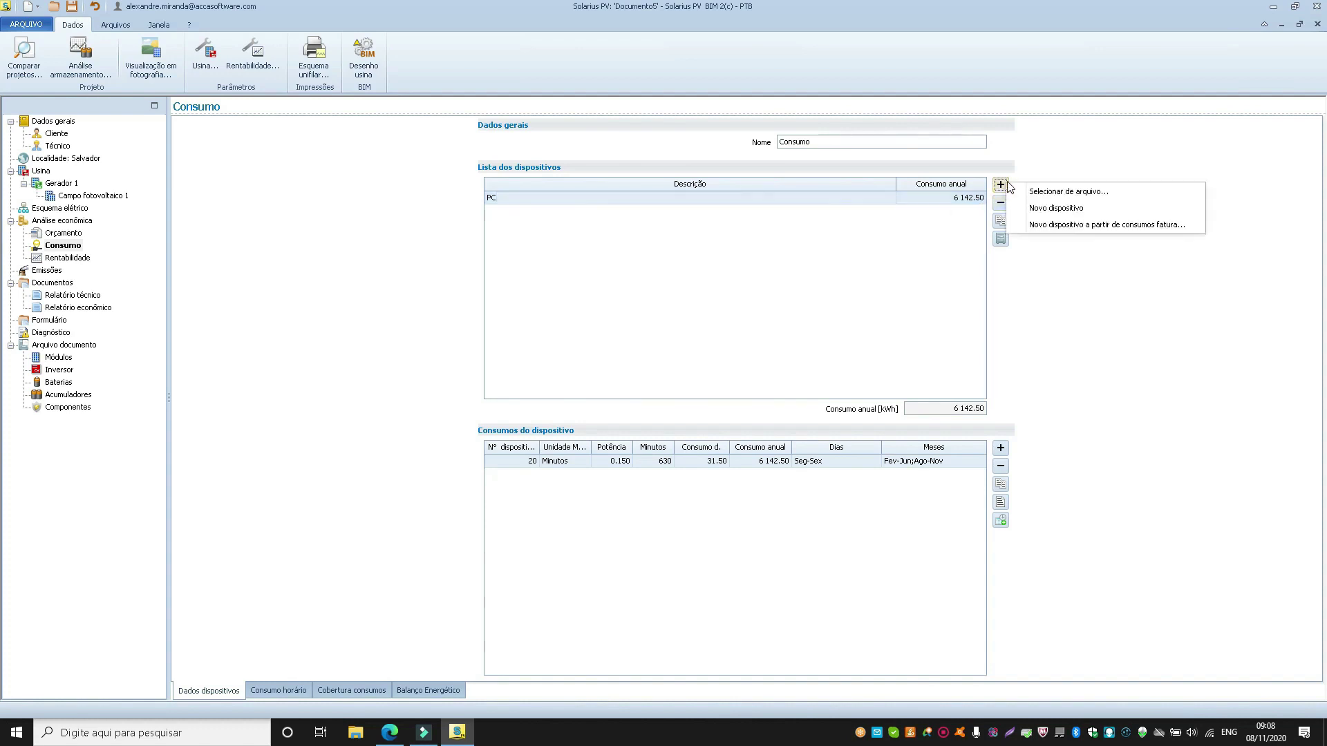
{"action": "left_click", "coordinate": [1063, 209]}
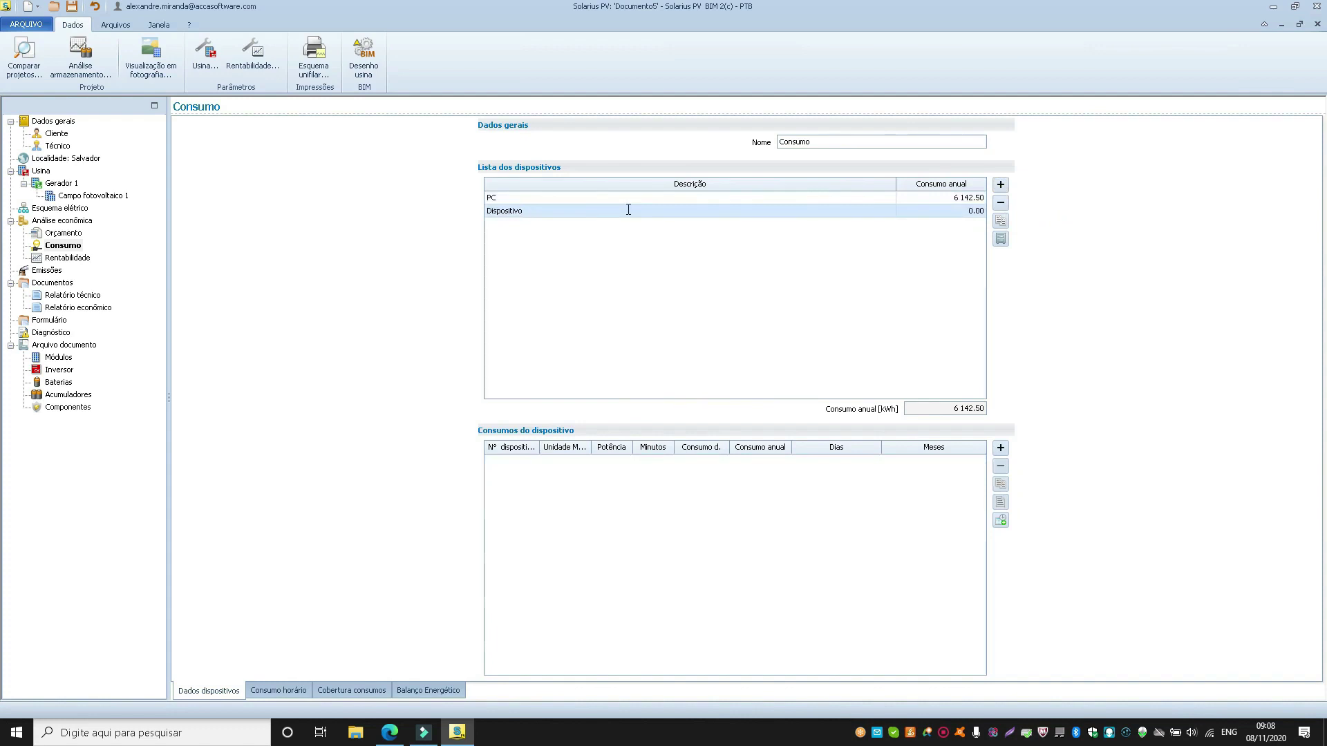
{"action": "left_click", "coordinate": [1000, 448]}
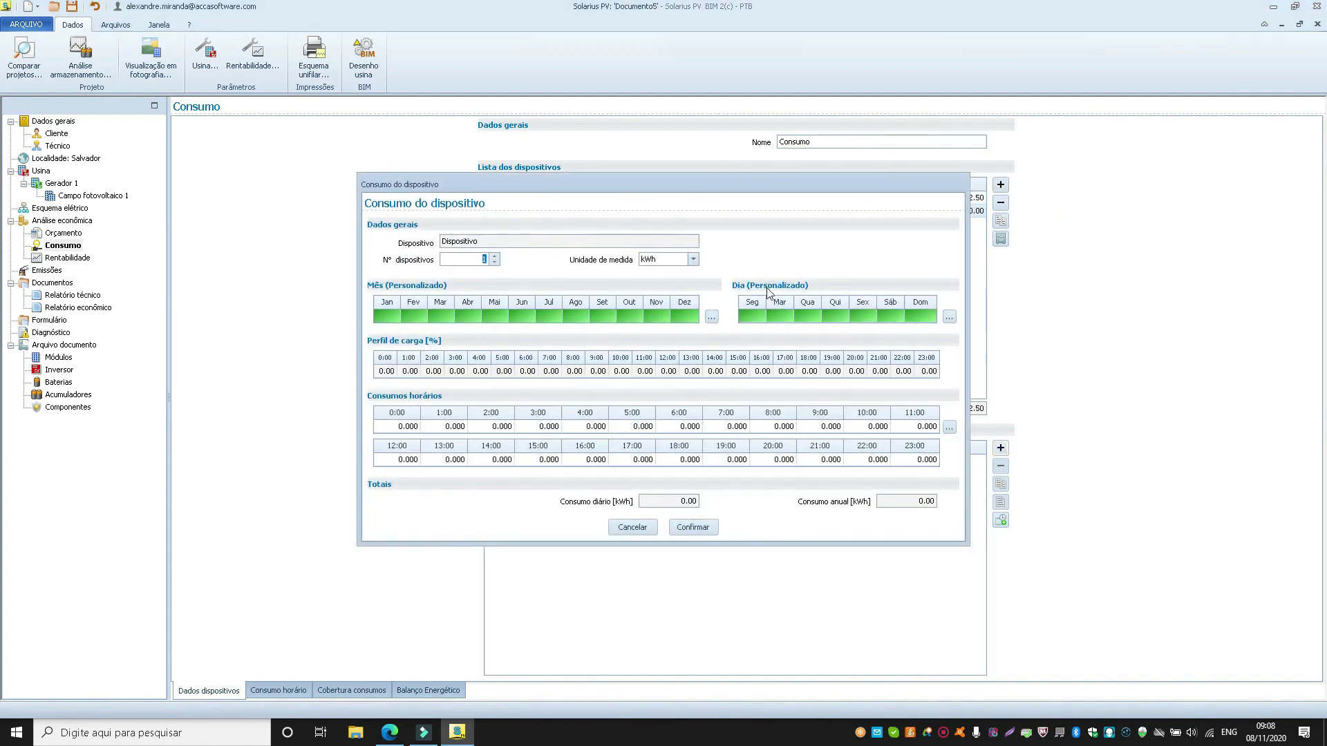
{"action": "left_click", "coordinate": [498, 242]}
{"action": "left_click", "coordinate": [634, 531]}
{"action": "left_click", "coordinate": [543, 211]}
{"action": "type", "text": "ba"}
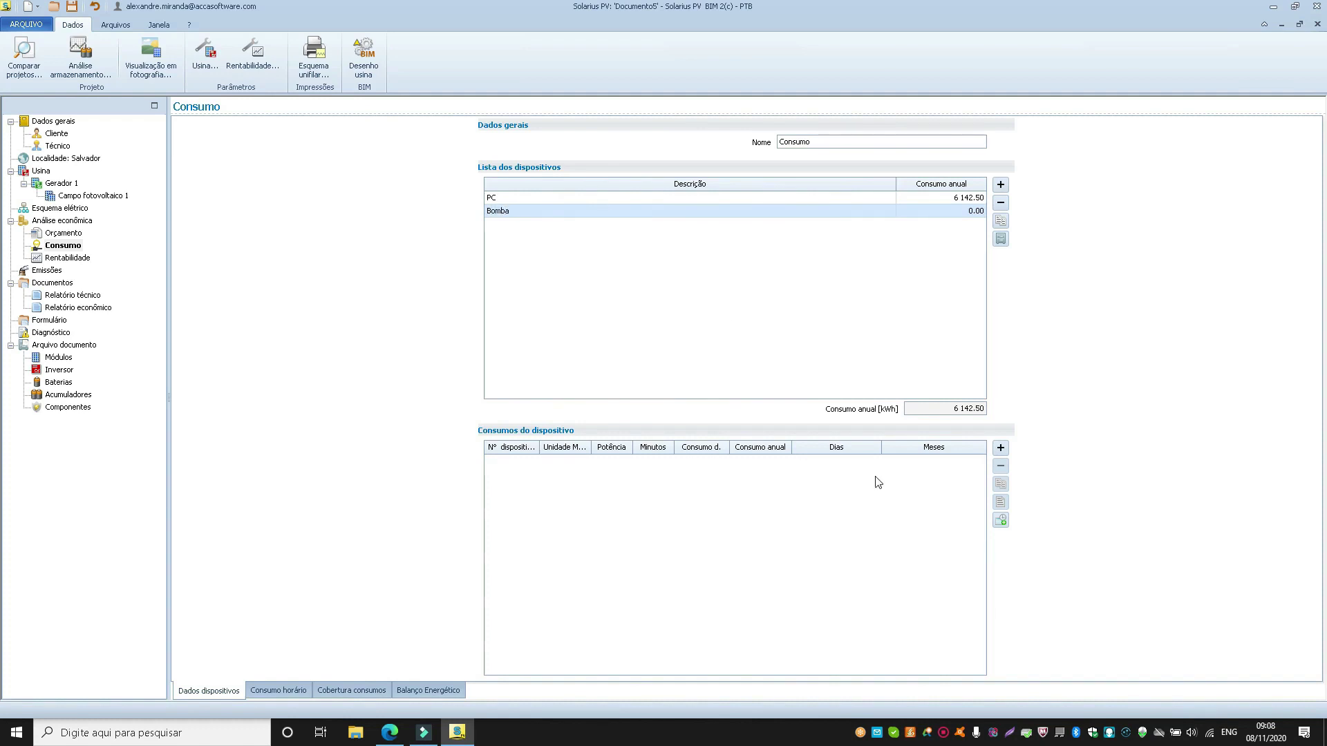
Step: Start a consumption entry for Bomba and set its unit of measure to Minutos
{"action": "left_click", "coordinate": [1000, 448]}
{"action": "left_click", "coordinate": [474, 241]}
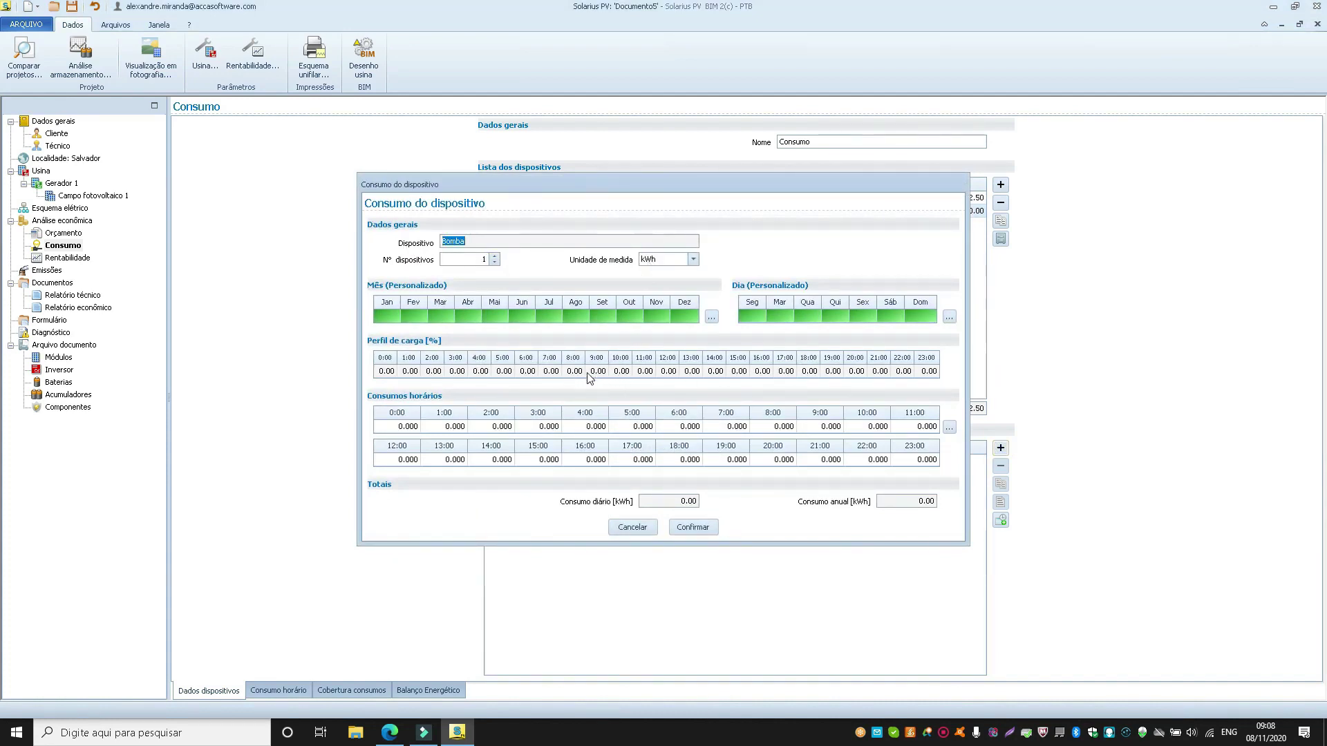
{"action": "left_click", "coordinate": [694, 372]}
{"action": "left_click", "coordinate": [670, 372]}
{"action": "left_click", "coordinate": [684, 262]}
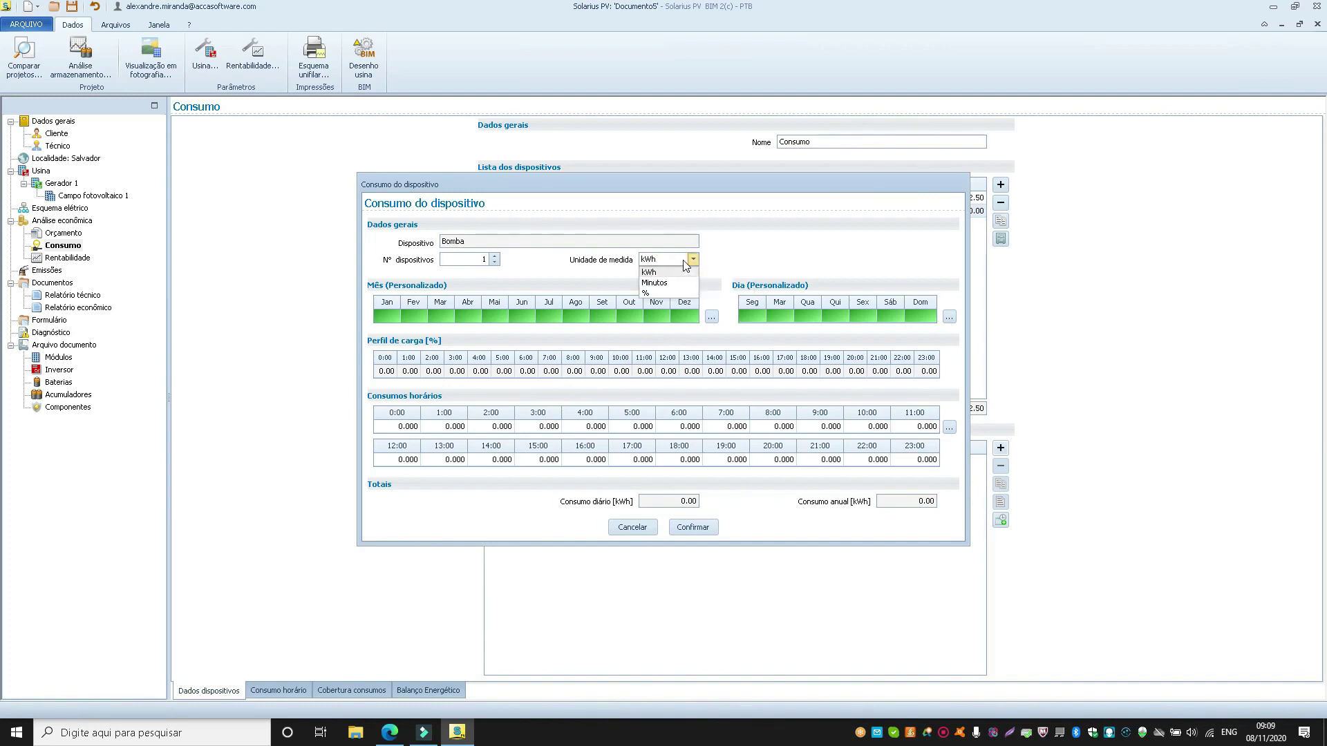
{"action": "left_click", "coordinate": [654, 283]}
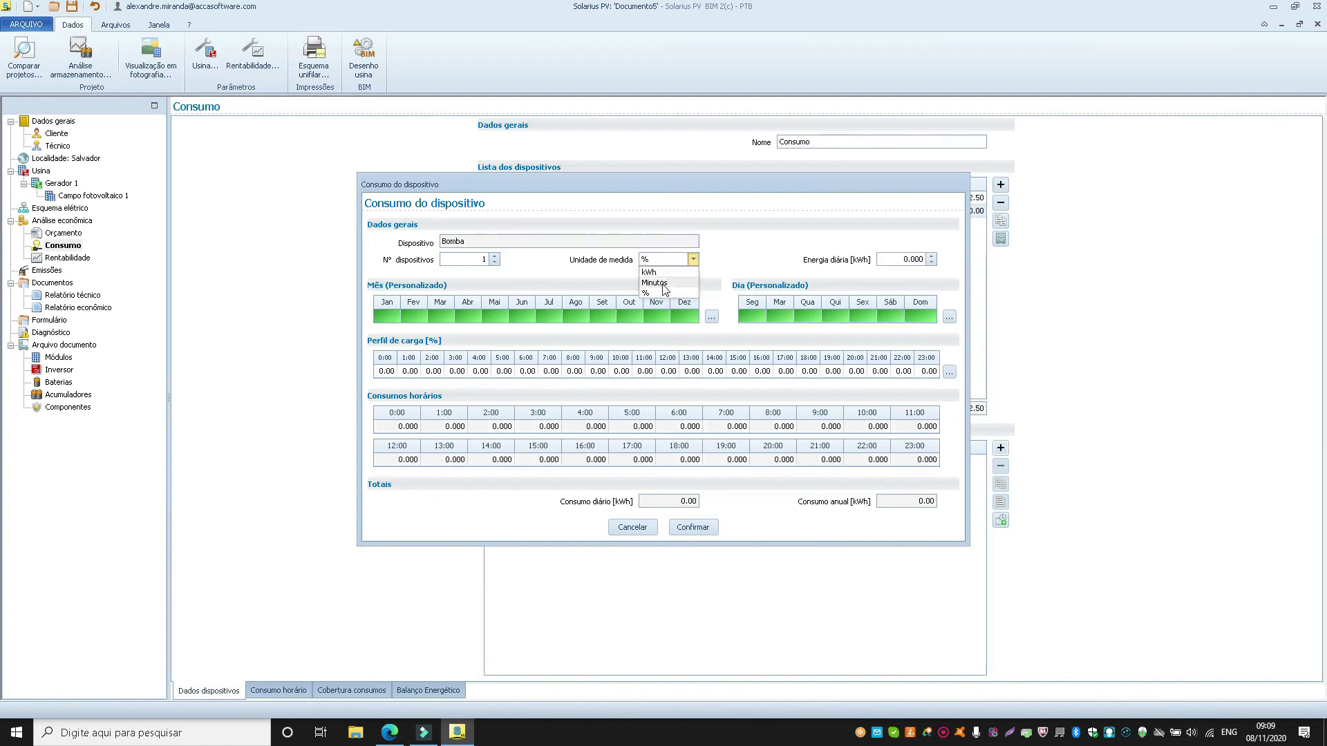
Step: Try out power and 12:00 usage-minute values for Bomba and discard the consumption entry
{"action": "left_click", "coordinate": [669, 371]}
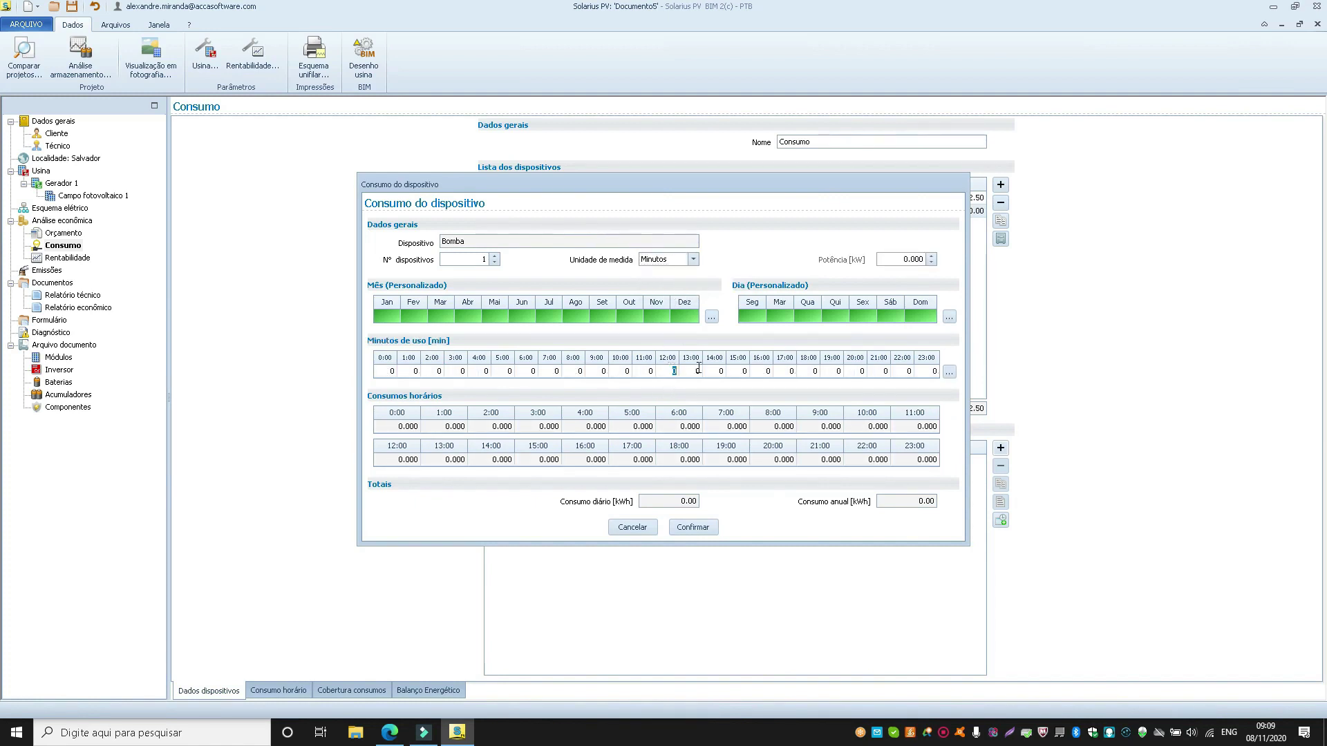
{"action": "left_click", "coordinate": [912, 259]}
{"action": "type", "text": "80"}
{"action": "left_click", "coordinate": [690, 352]}
{"action": "left_click_drag", "start_coordinate": [895, 259], "coordinate": [964, 267]}
{"action": "type", "text": "1"}
{"action": "double_click", "coordinate": [914, 503]}
{"action": "left_click", "coordinate": [666, 371]}
{"action": "type", "text": "50"}
{"action": "key", "text": "Escape"}
{"action": "left_click", "coordinate": [624, 531]}
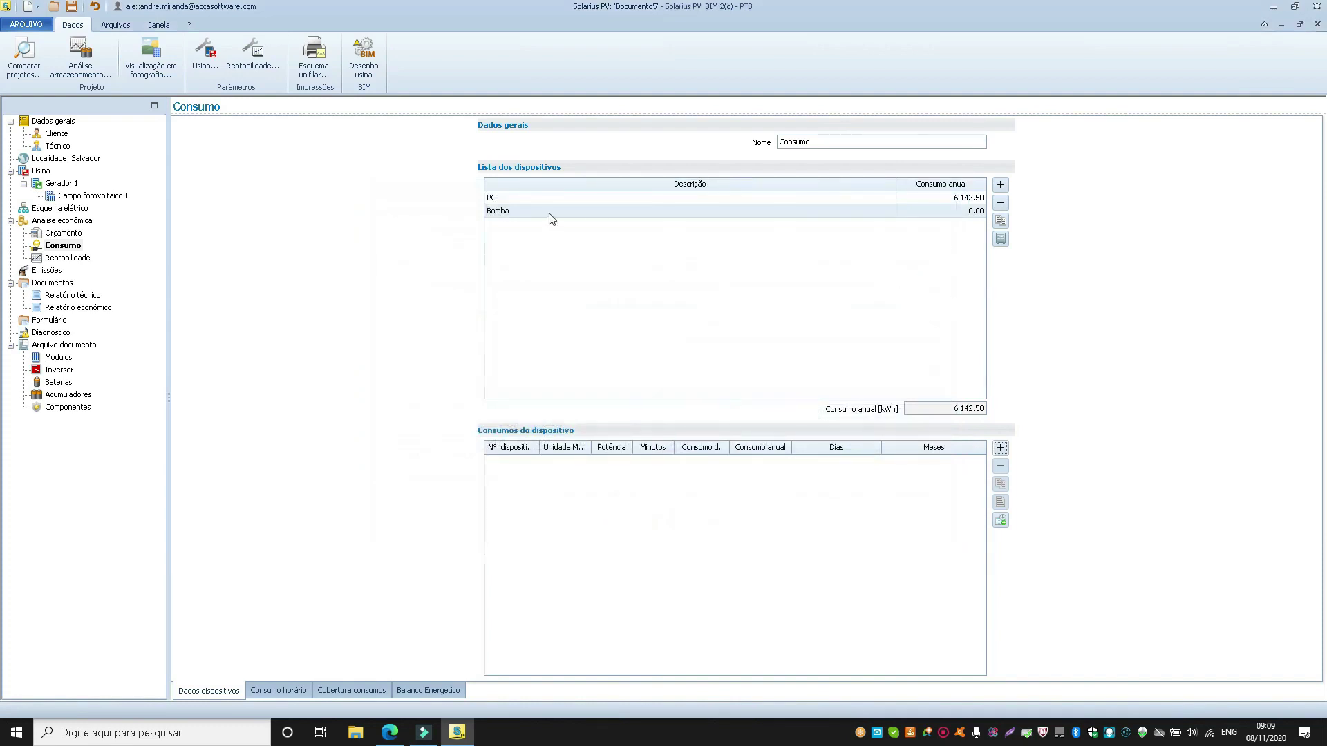
Step: Delete the Bomba and PC devices from the project's device list
{"action": "left_click", "coordinate": [1001, 203]}
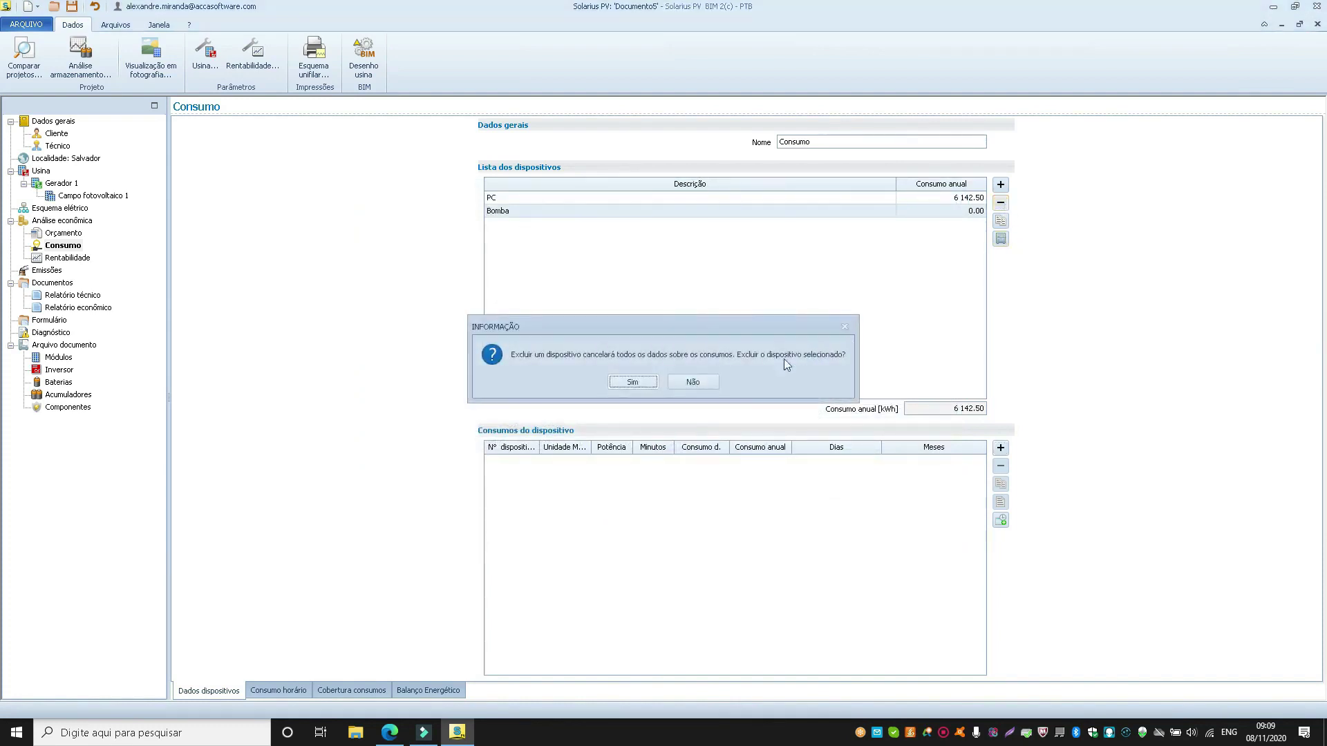
{"action": "left_click", "coordinate": [632, 382]}
{"action": "left_click", "coordinate": [1001, 203]}
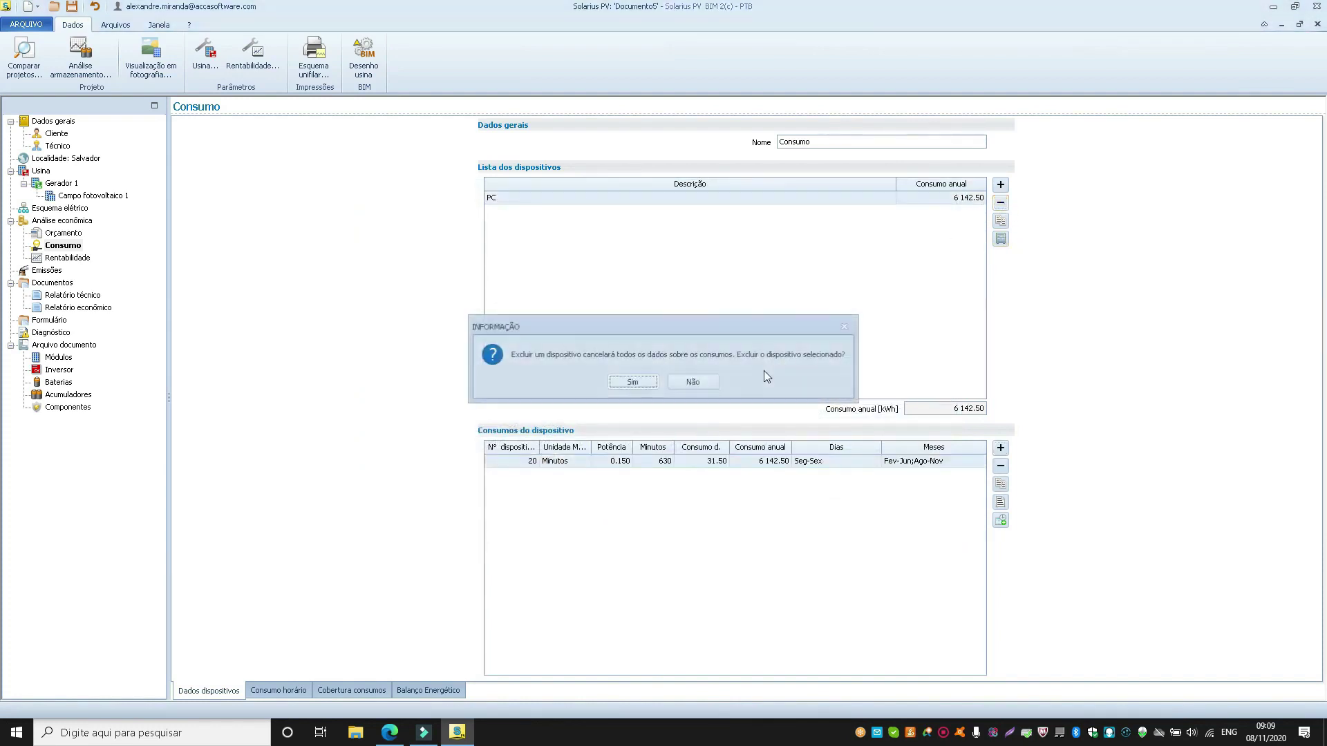
{"action": "left_click", "coordinate": [632, 382]}
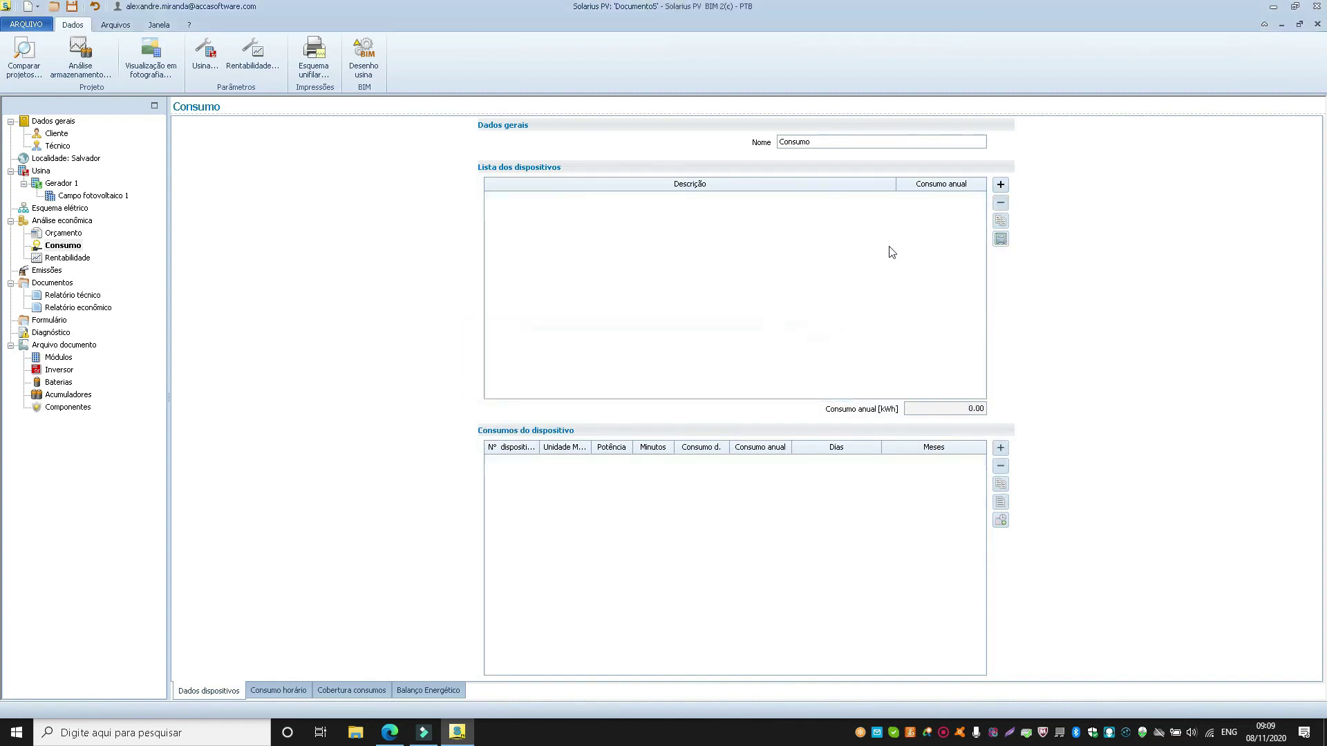
Step: Start a new device from bill consumption, using the Simples type with an F1 consumption of 250 kWh
{"action": "left_click", "coordinate": [1002, 189]}
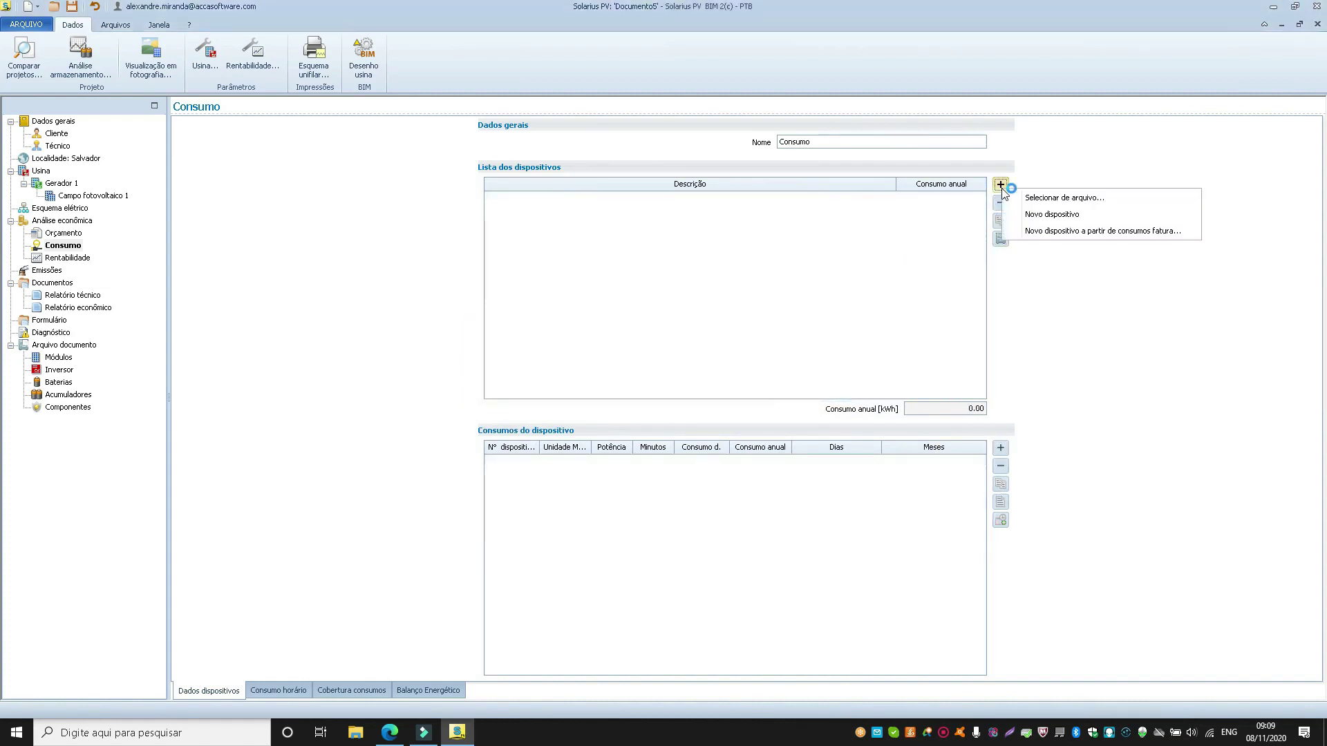
{"action": "left_click", "coordinate": [1026, 232]}
{"action": "left_click", "coordinate": [537, 214]}
{"action": "left_click", "coordinate": [532, 225]}
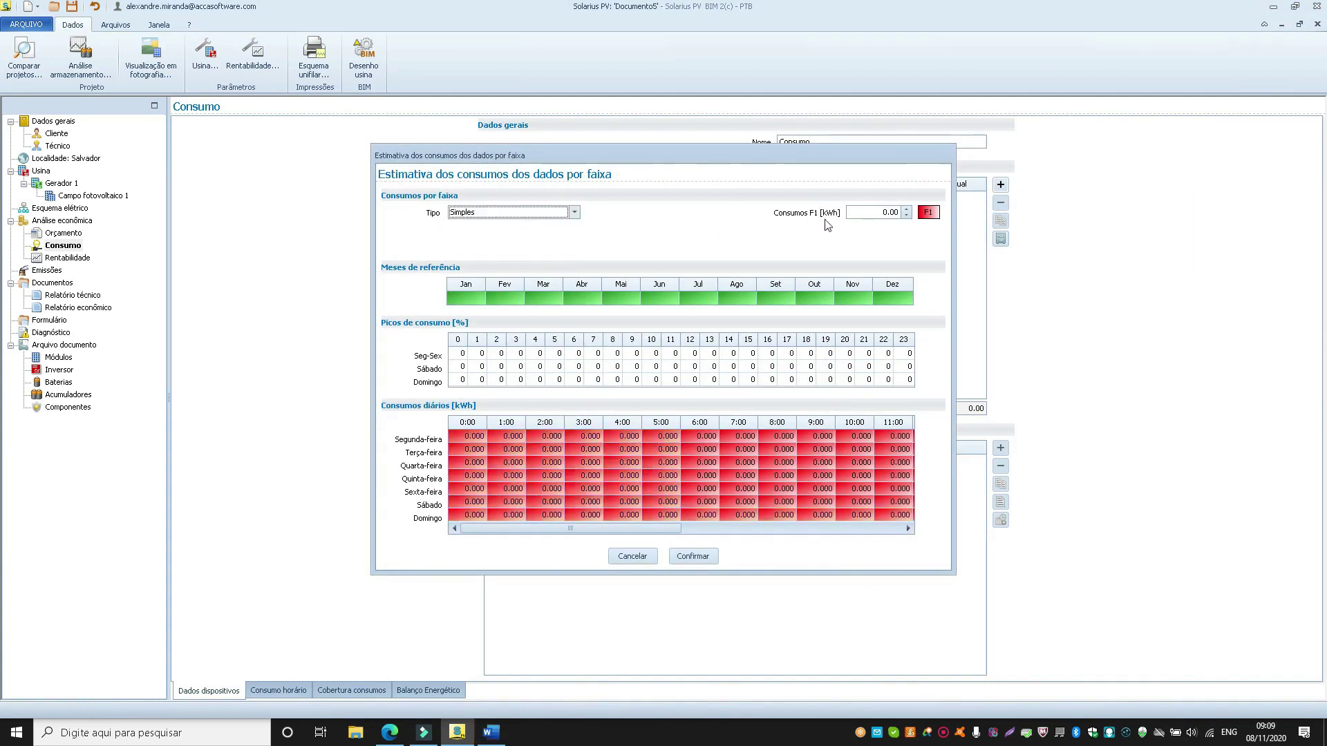
{"action": "left_click", "coordinate": [900, 213]}
{"action": "type", "text": "250.00"}
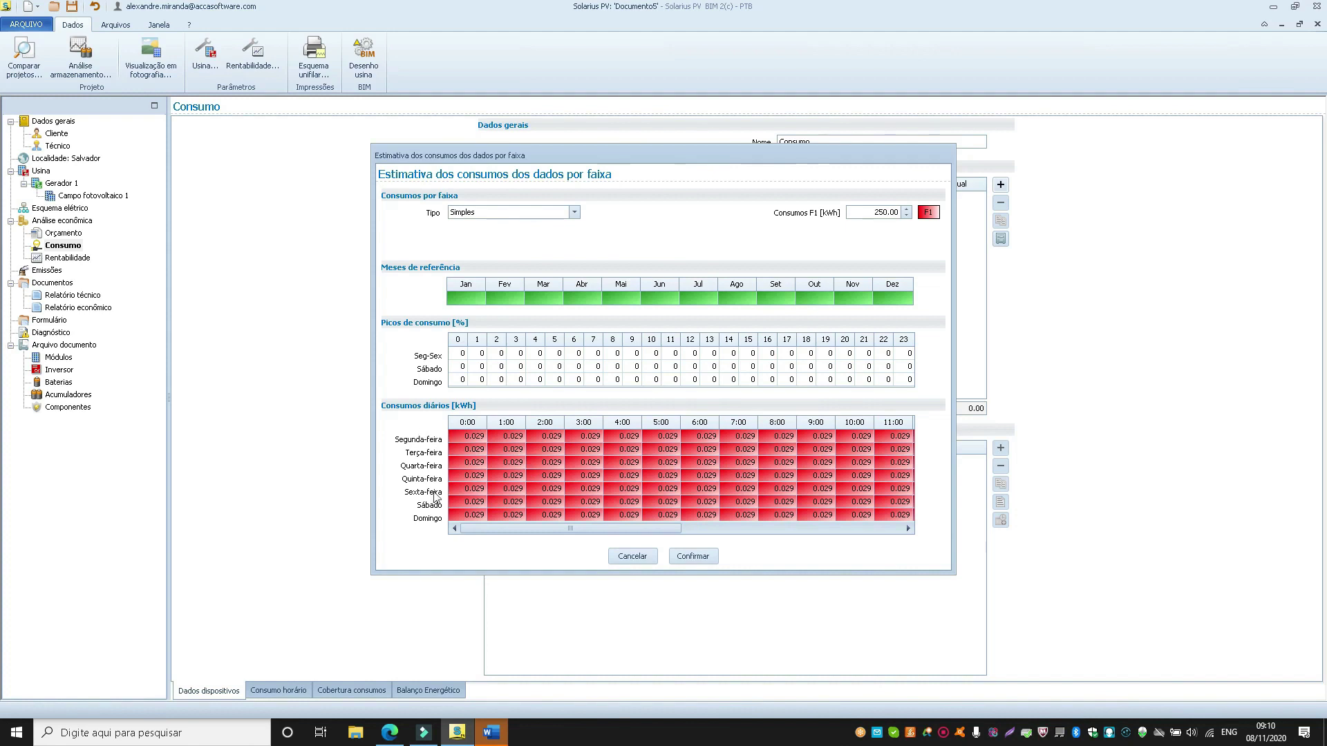
Step: Exclude the November and December reference months as a trial and restore them
{"action": "left_click", "coordinate": [899, 298]}
{"action": "left_click", "coordinate": [841, 303]}
{"action": "left_click", "coordinate": [859, 305]}
{"action": "left_click", "coordinate": [899, 300]}
Step: Change the consumption estimate's type to Bi-horária
{"action": "left_click", "coordinate": [462, 355]}
{"action": "left_click", "coordinate": [491, 213]}
{"action": "left_click", "coordinate": [491, 236]}
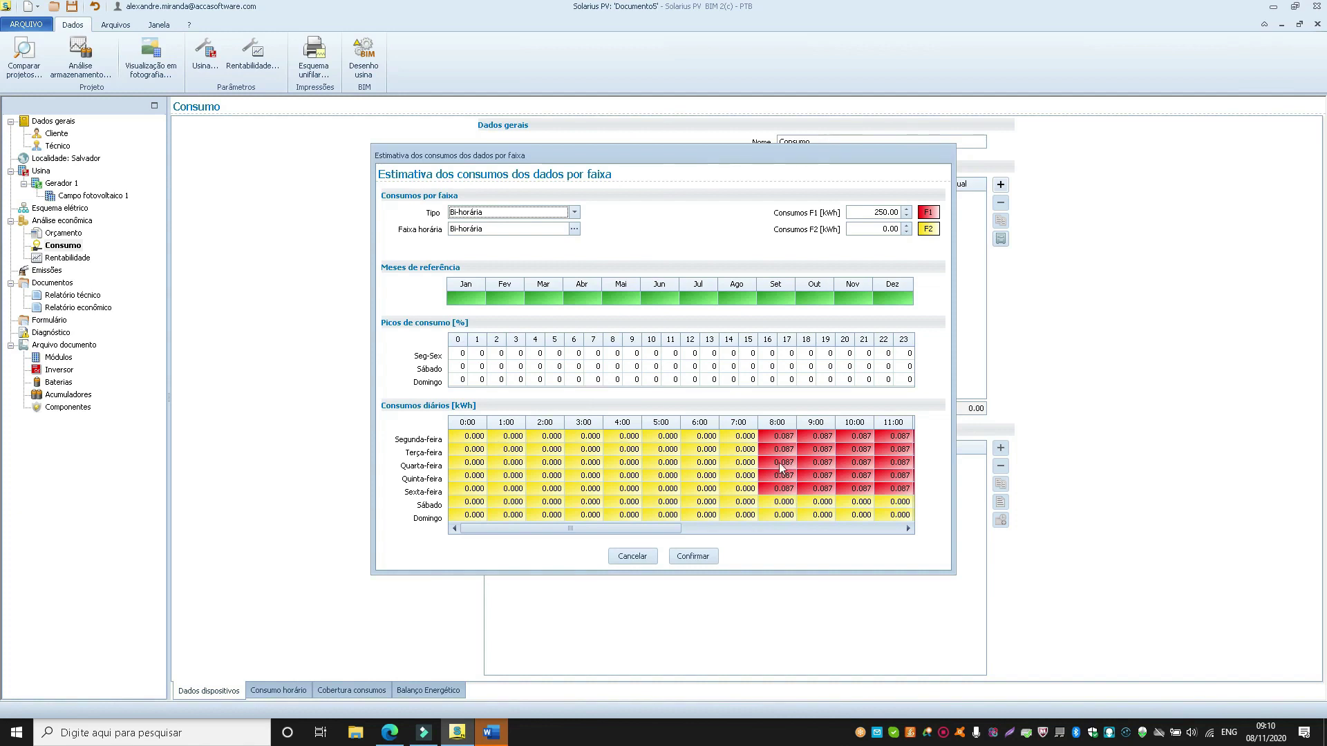
Step: Set the Bi-horária estimate's F2 consumption to 350 kWh as a trial and replace it with 150 kWh
{"action": "left_click", "coordinate": [892, 214]}
{"action": "left_click", "coordinate": [880, 231]}
{"action": "type", "text": "350"}
{"action": "key", "text": "shift+Tab"}
{"action": "key", "text": "Tab"}
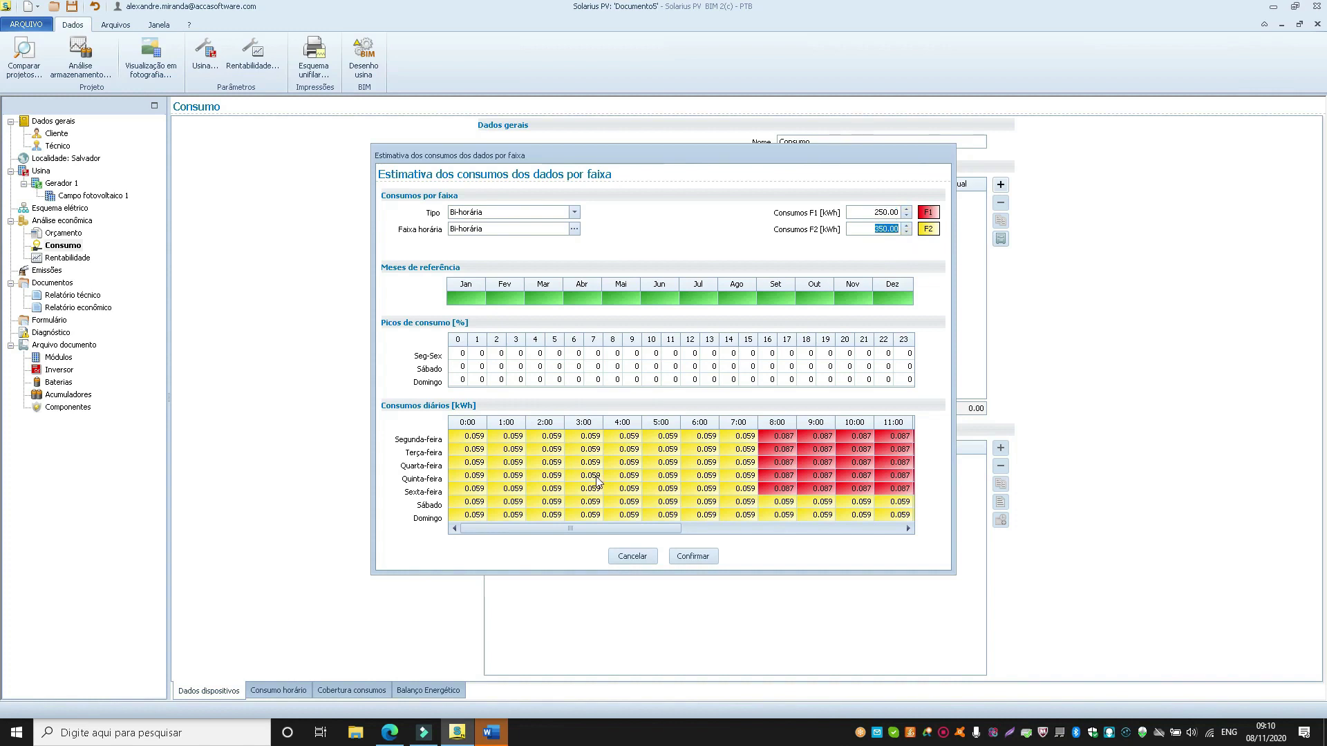
{"action": "type", "text": "150"}
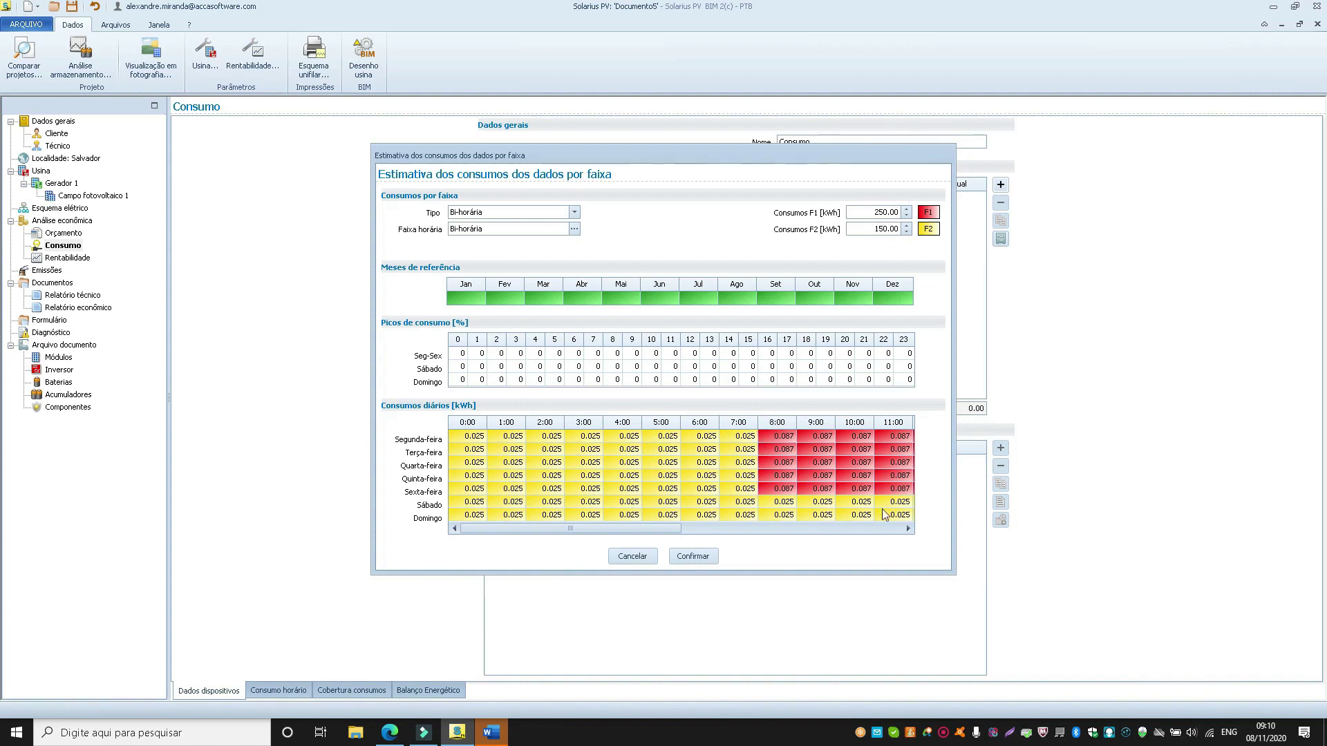
Step: Change the estimate's type to Tri-horária and choose the Tri-horária time band from the user archive
{"action": "left_click", "coordinate": [544, 213]}
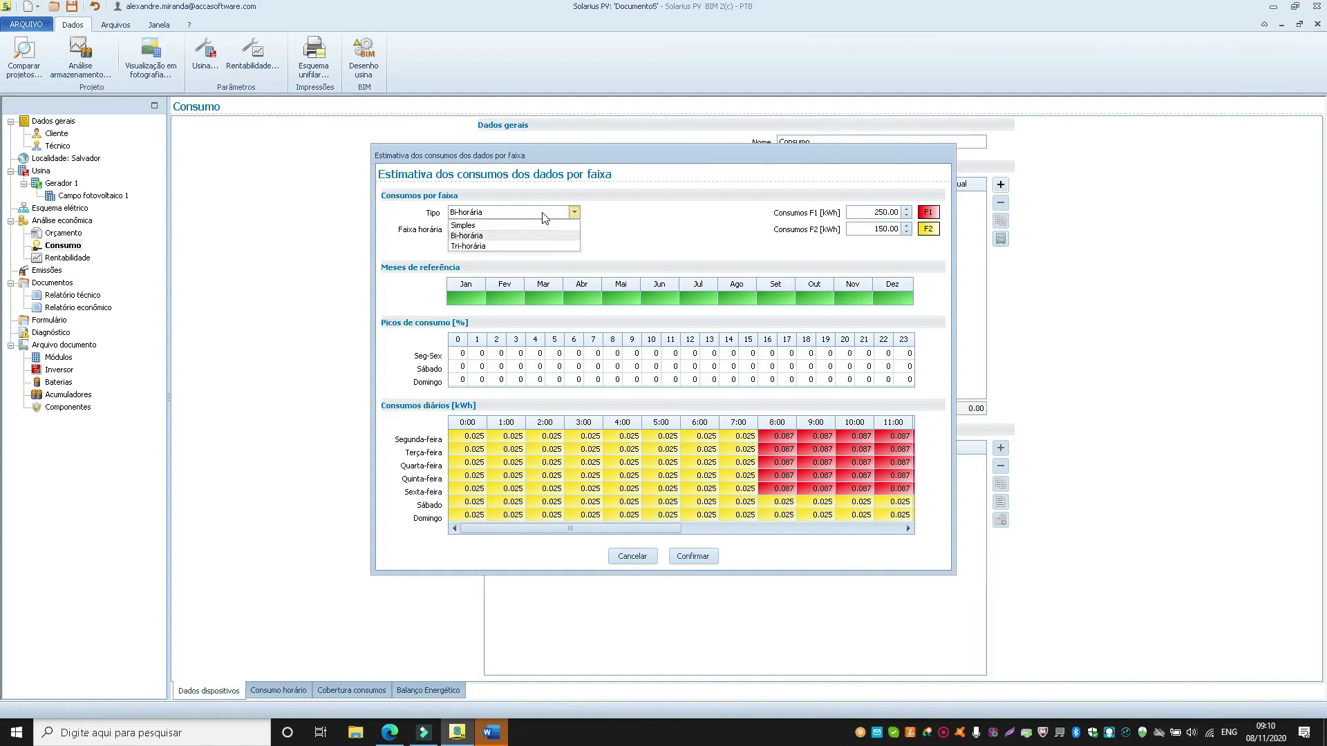
{"action": "left_click", "coordinate": [524, 247]}
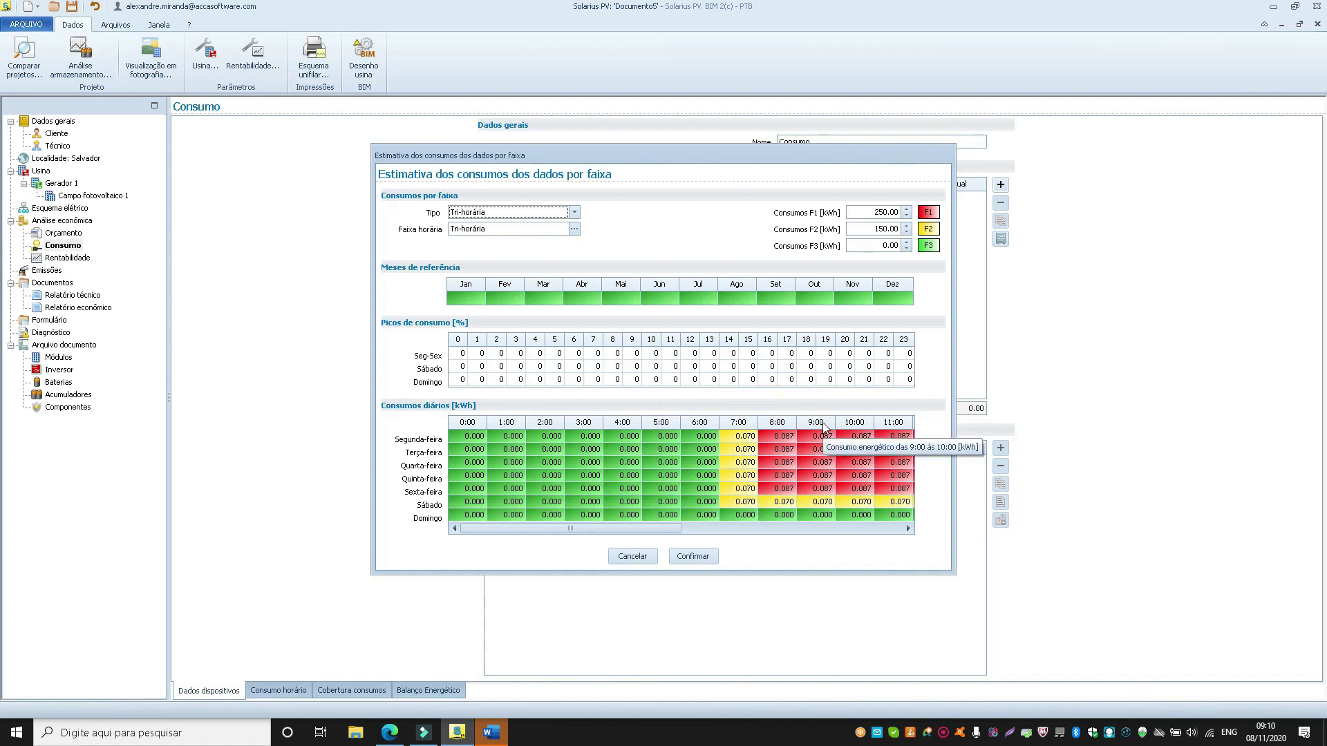
{"action": "left_click", "coordinate": [575, 230]}
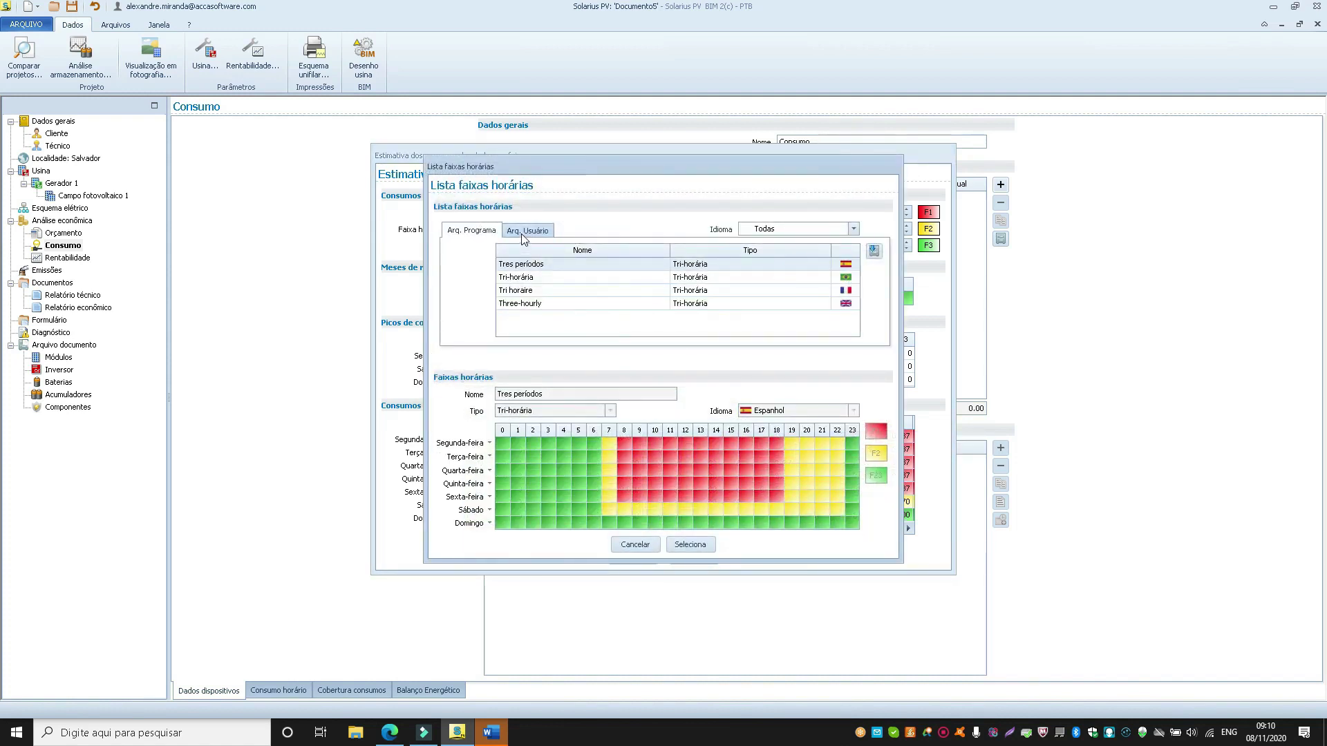
{"action": "left_click", "coordinate": [539, 278]}
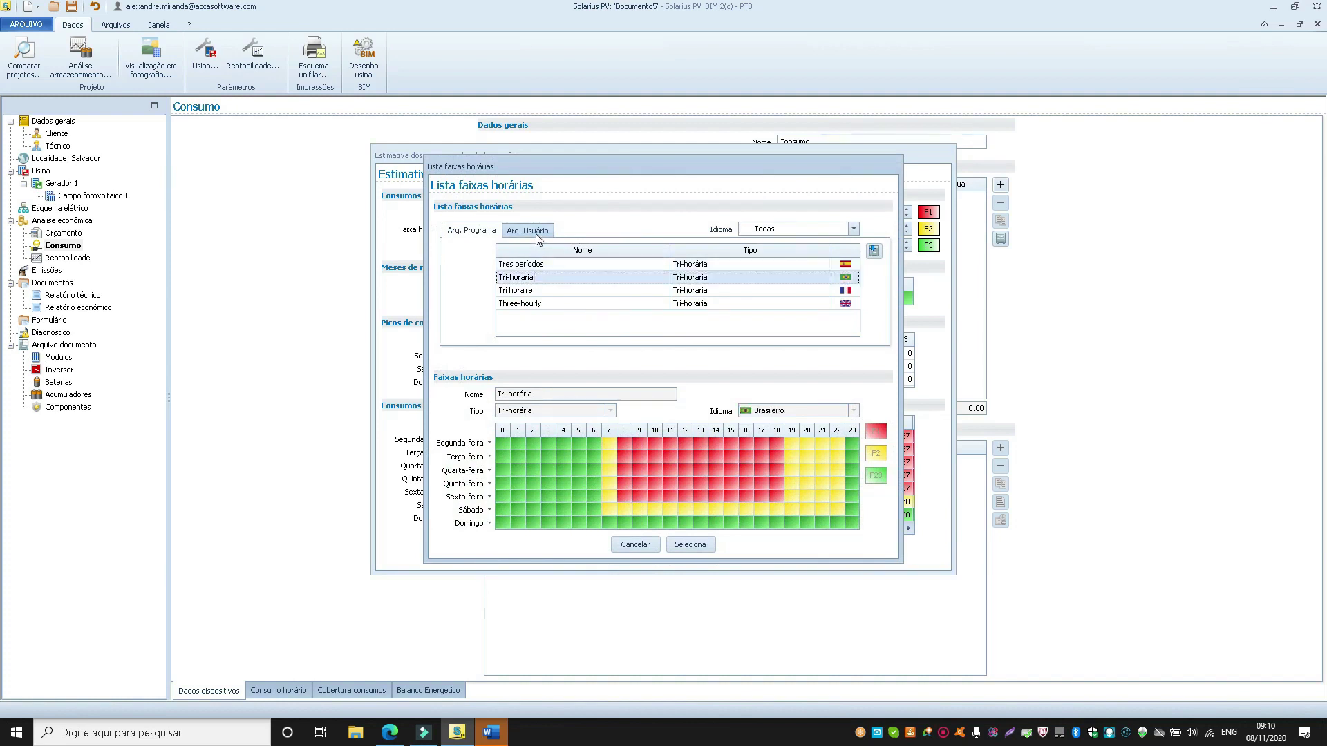
{"action": "left_click", "coordinate": [538, 234]}
{"action": "left_click", "coordinate": [520, 268]}
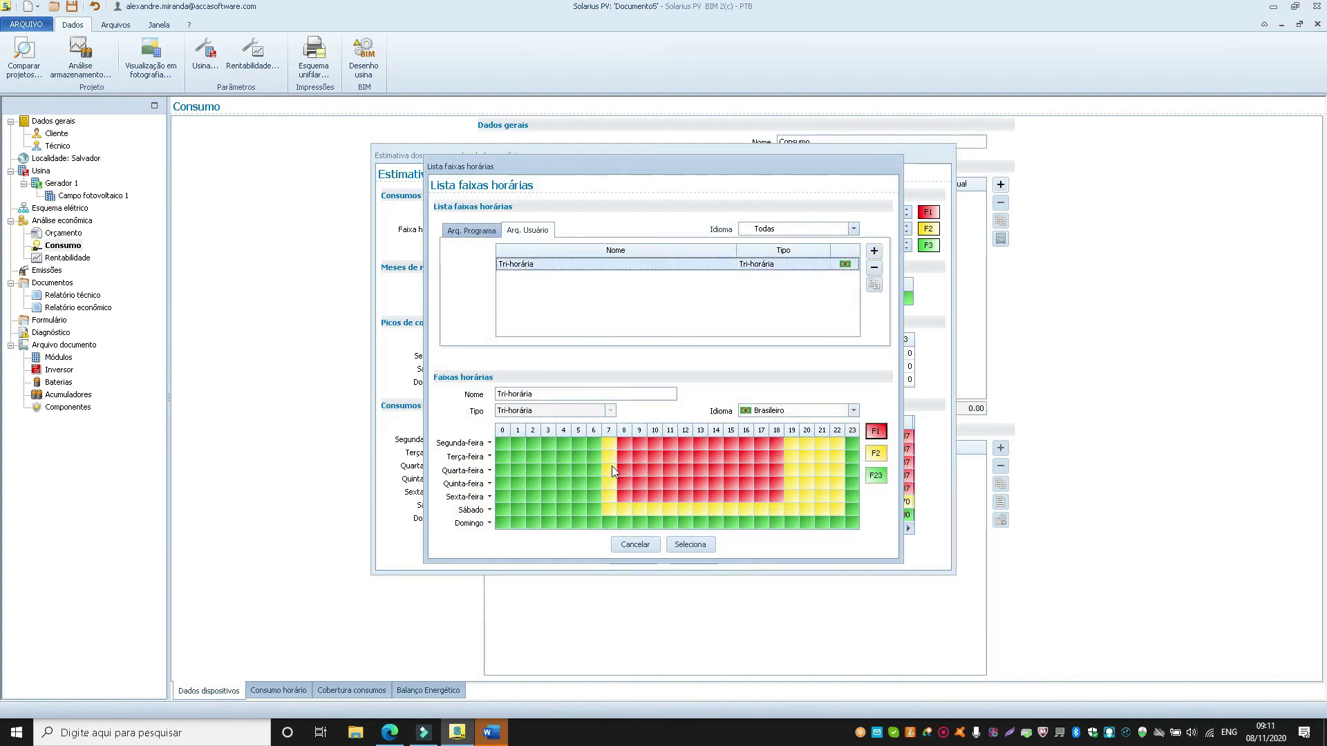
Step: Assign hours 6 and 12 from Monday to Friday to F2 in the user Tri-horária band and apply the band to the estimate
{"action": "left_click", "coordinate": [594, 445]}
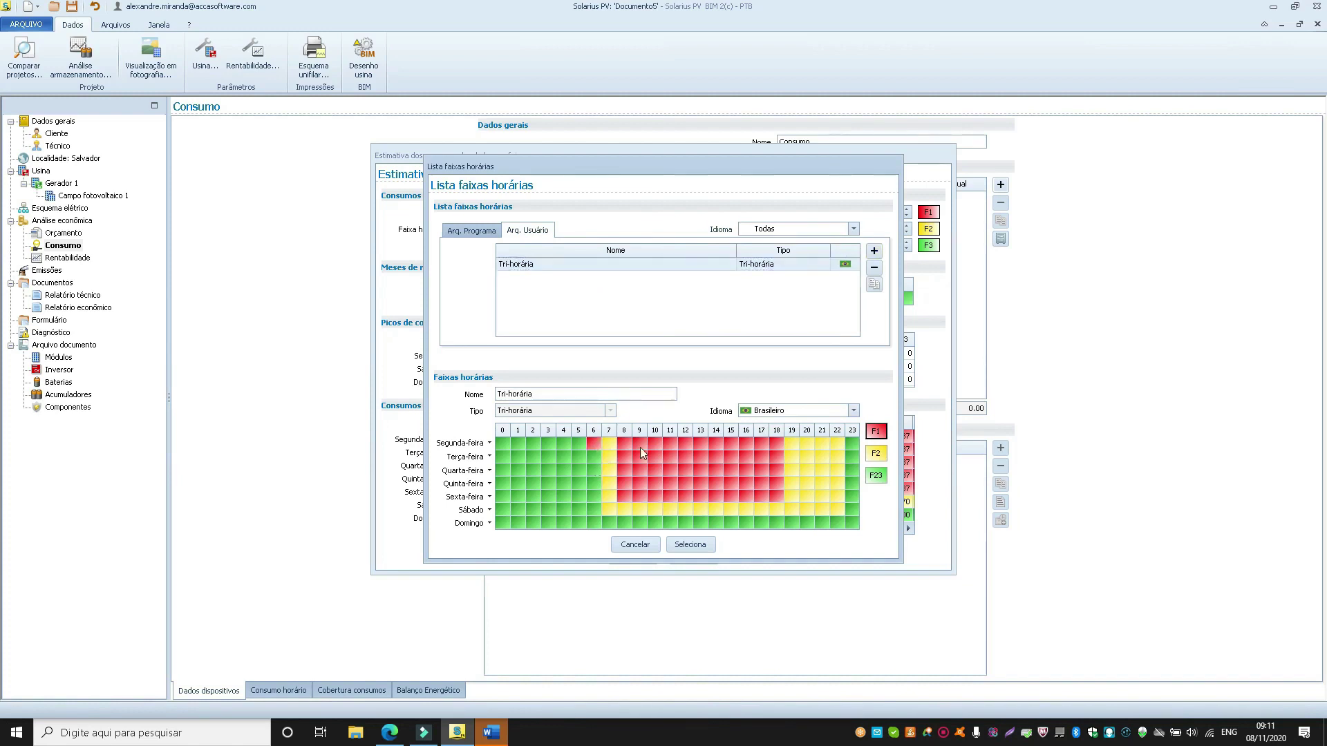
{"action": "left_click", "coordinate": [884, 457]}
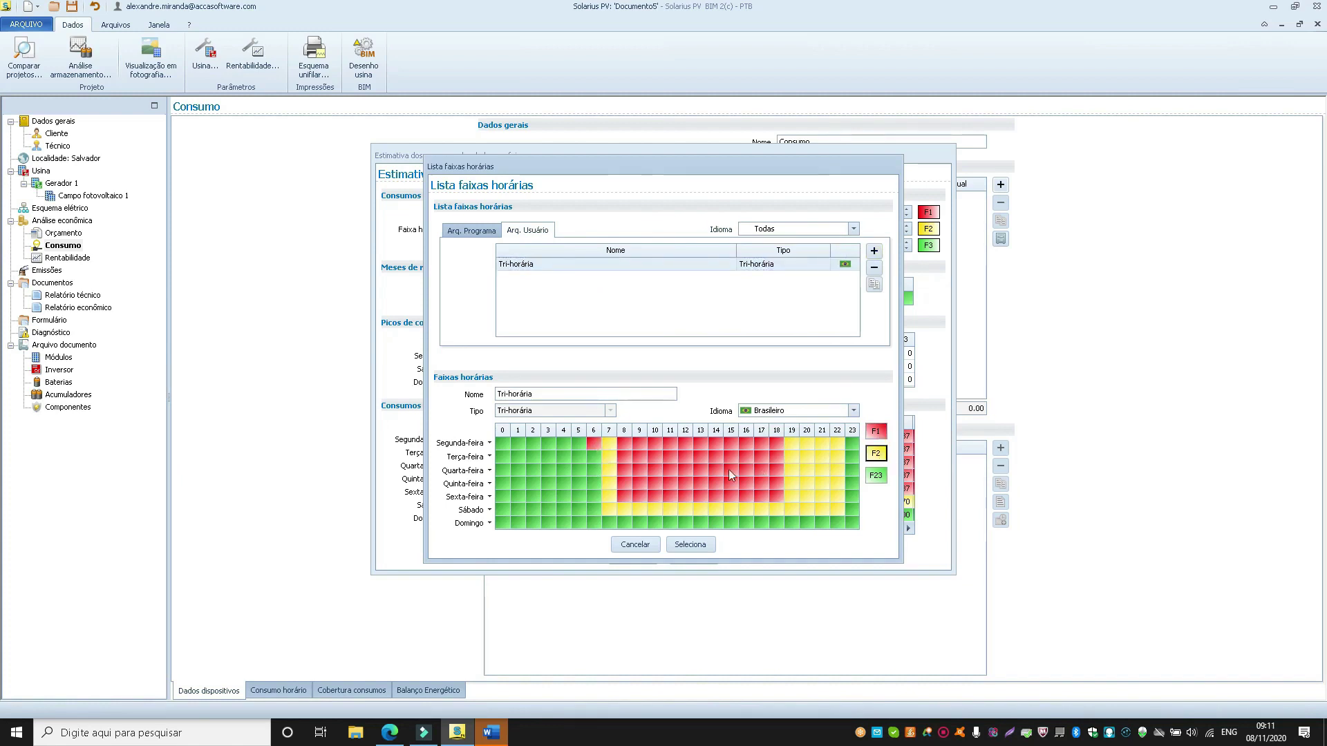
{"action": "left_click", "coordinate": [593, 483]}
{"action": "left_click", "coordinate": [593, 472]}
{"action": "left_click", "coordinate": [594, 495]}
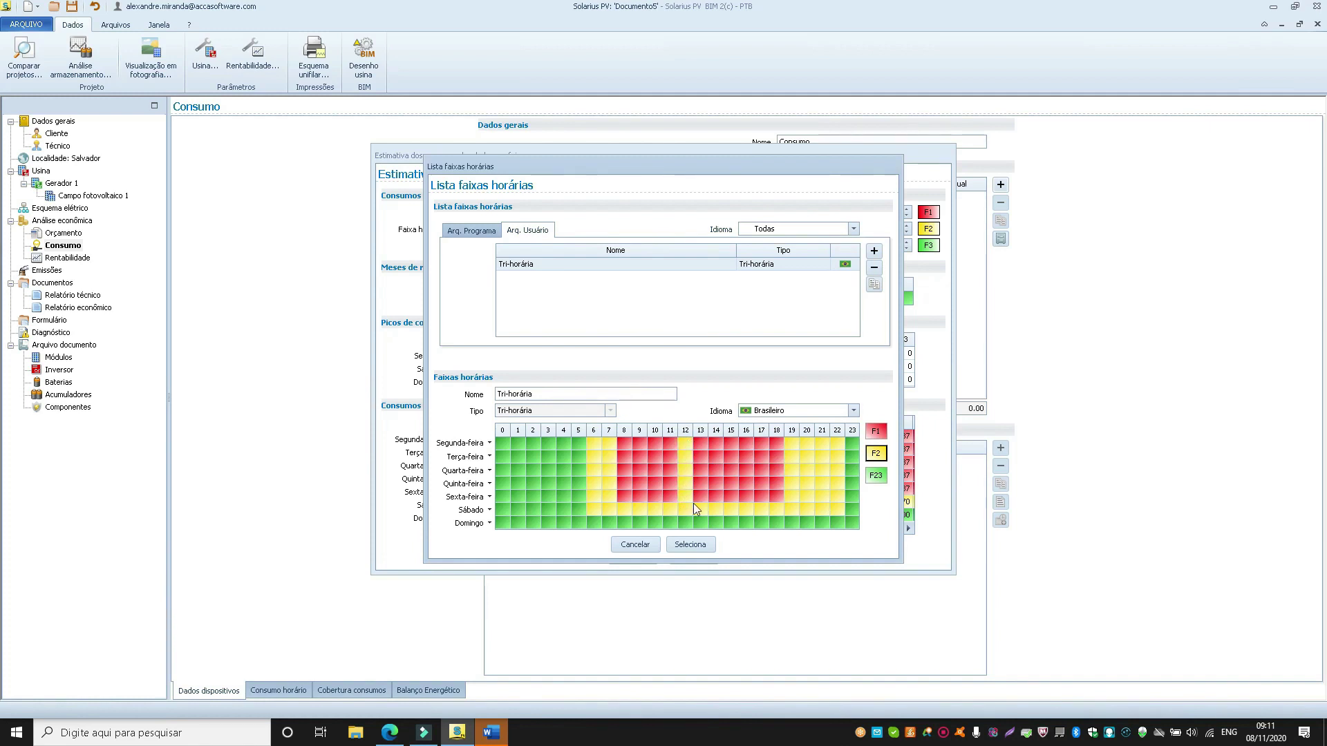
{"action": "left_click", "coordinate": [690, 545]}
Step: Set the consumptions to 350 kWh for F1, 250 kWh for F2 and 150 kWh for F3, and confirm replacing the device's consumptions
{"action": "left_click", "coordinate": [908, 215]}
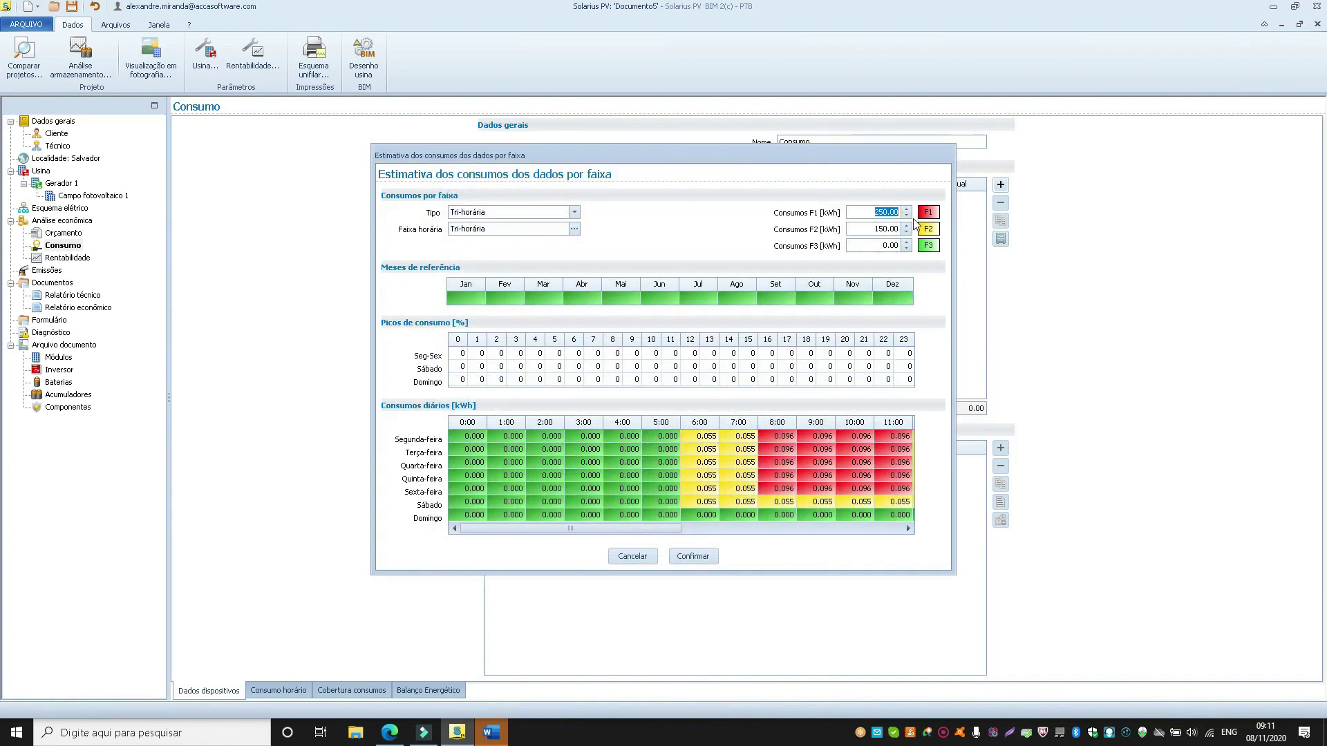
{"action": "type", "text": "350"}
{"action": "key", "text": "Tab"}
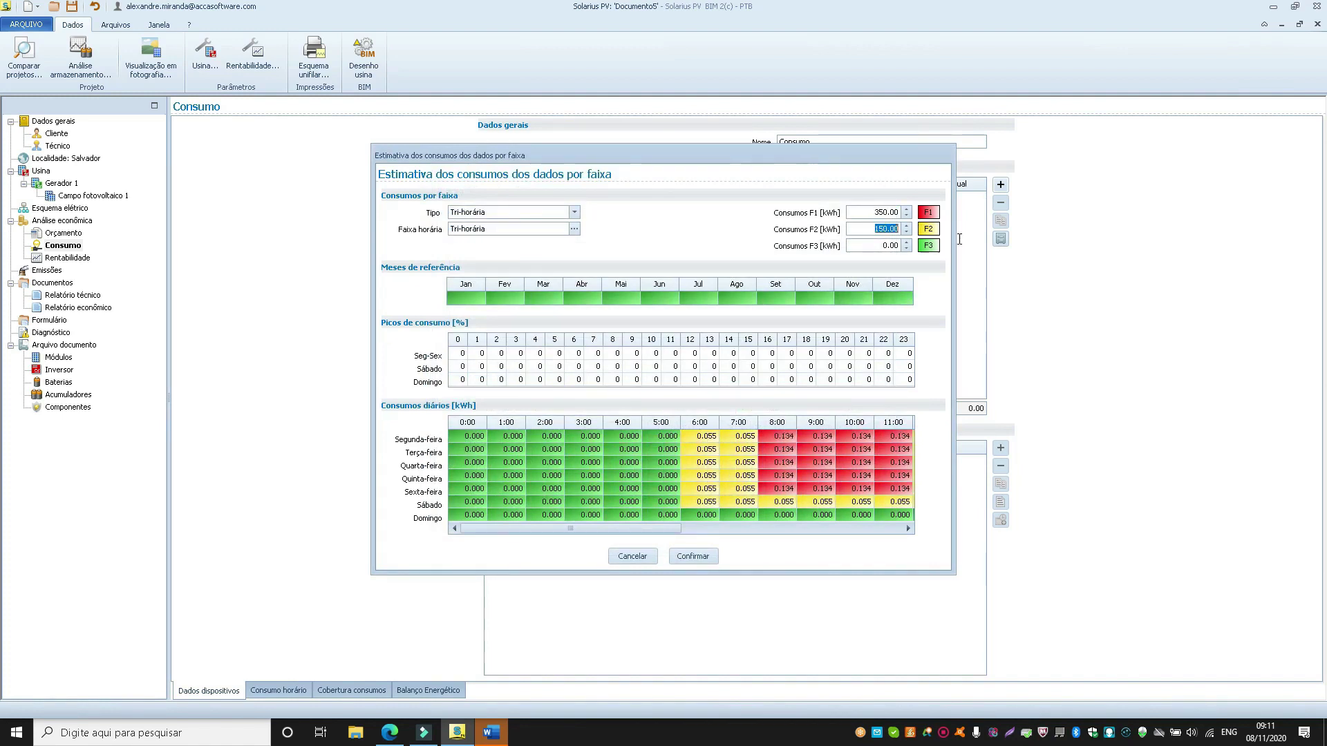
{"action": "type", "text": "250"}
{"action": "left_click", "coordinate": [882, 245]}
{"action": "type", "text": "150"}
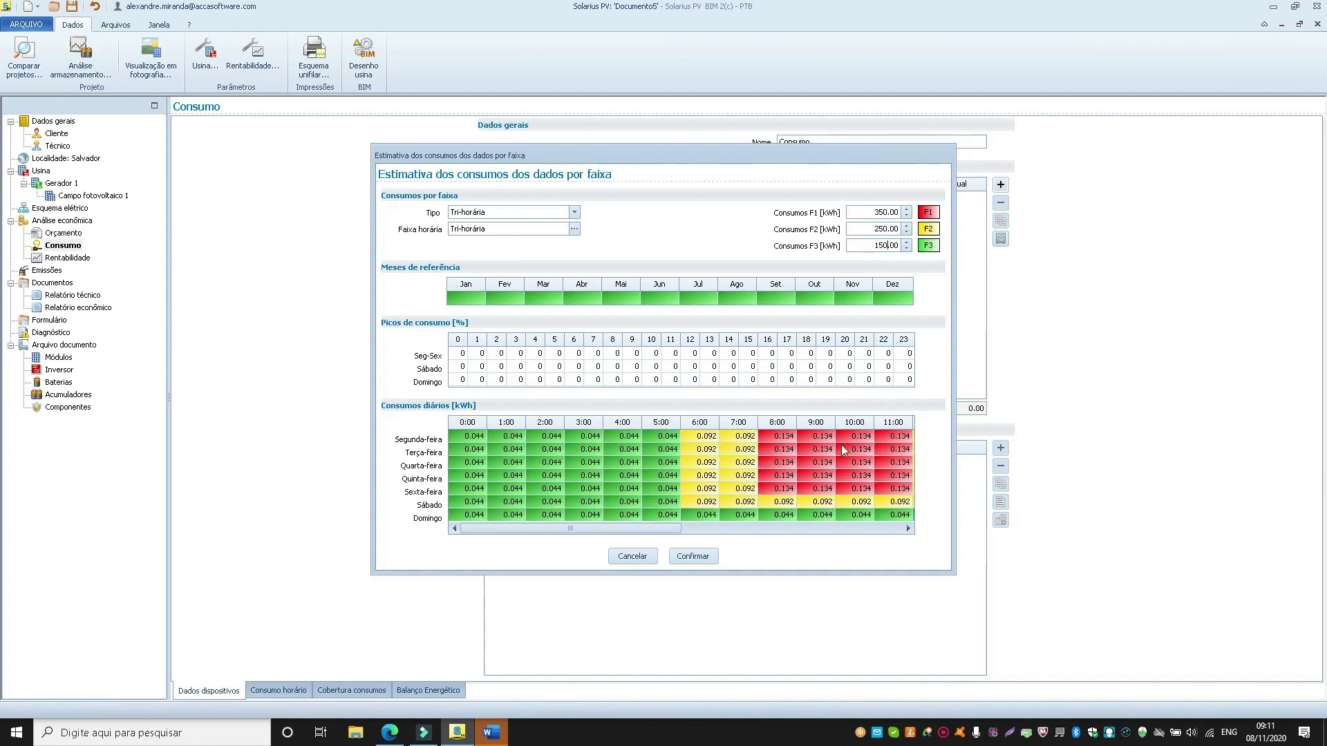
{"action": "left_click", "coordinate": [706, 560]}
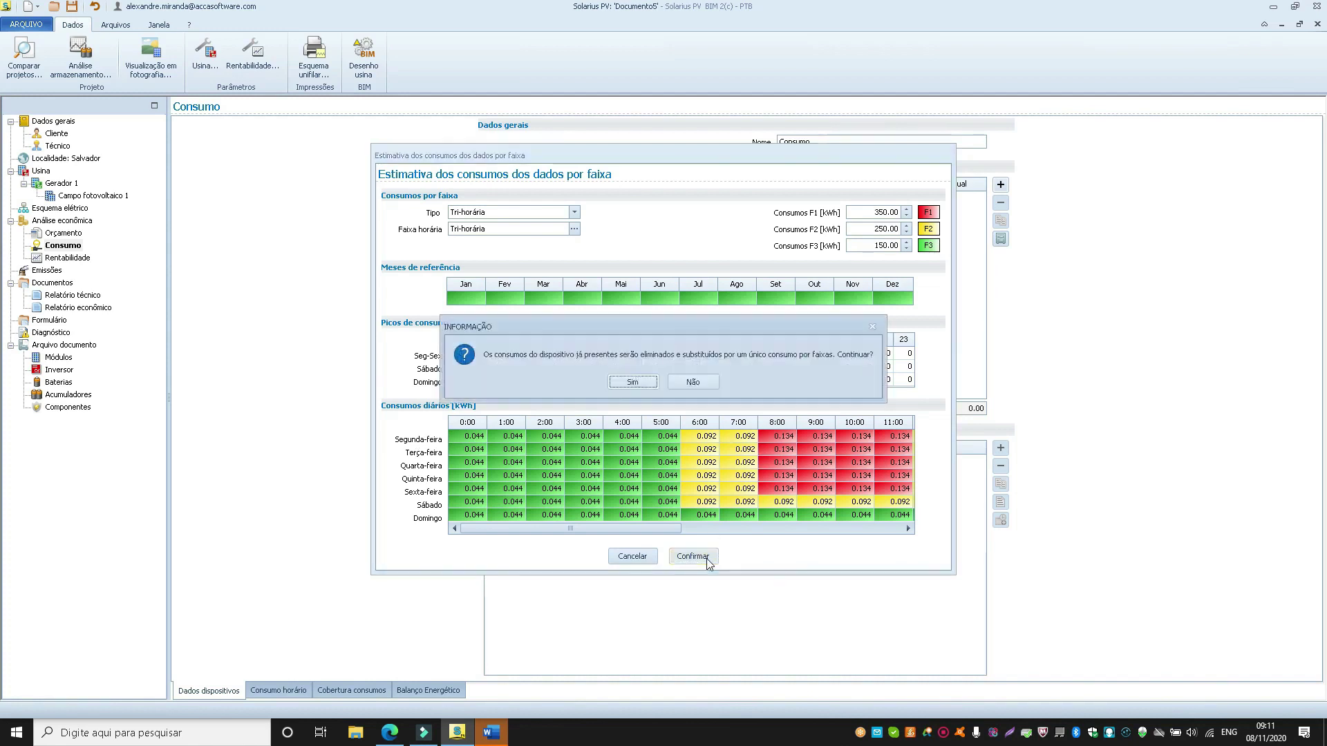
{"action": "left_click", "coordinate": [629, 387]}
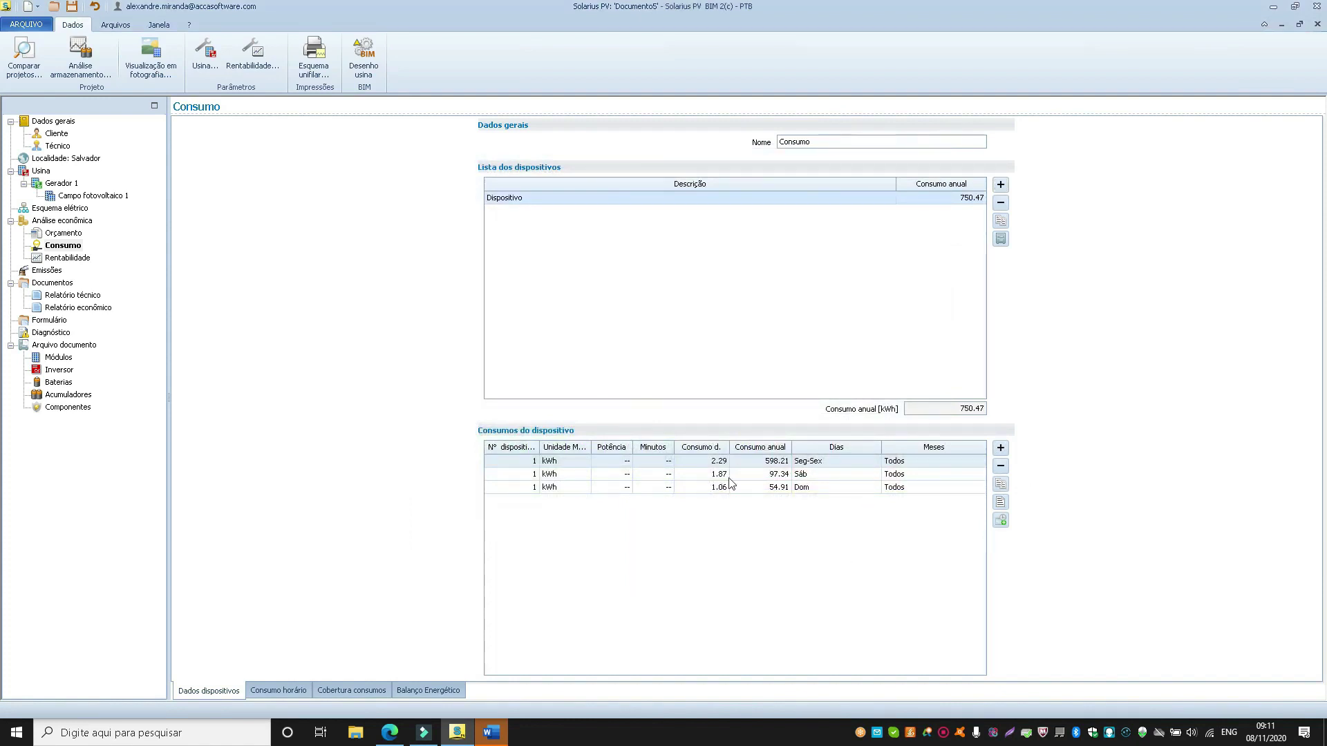
Step: Delete the bill-based Dispositivo from the project's device list
{"action": "left_click", "coordinate": [1000, 203]}
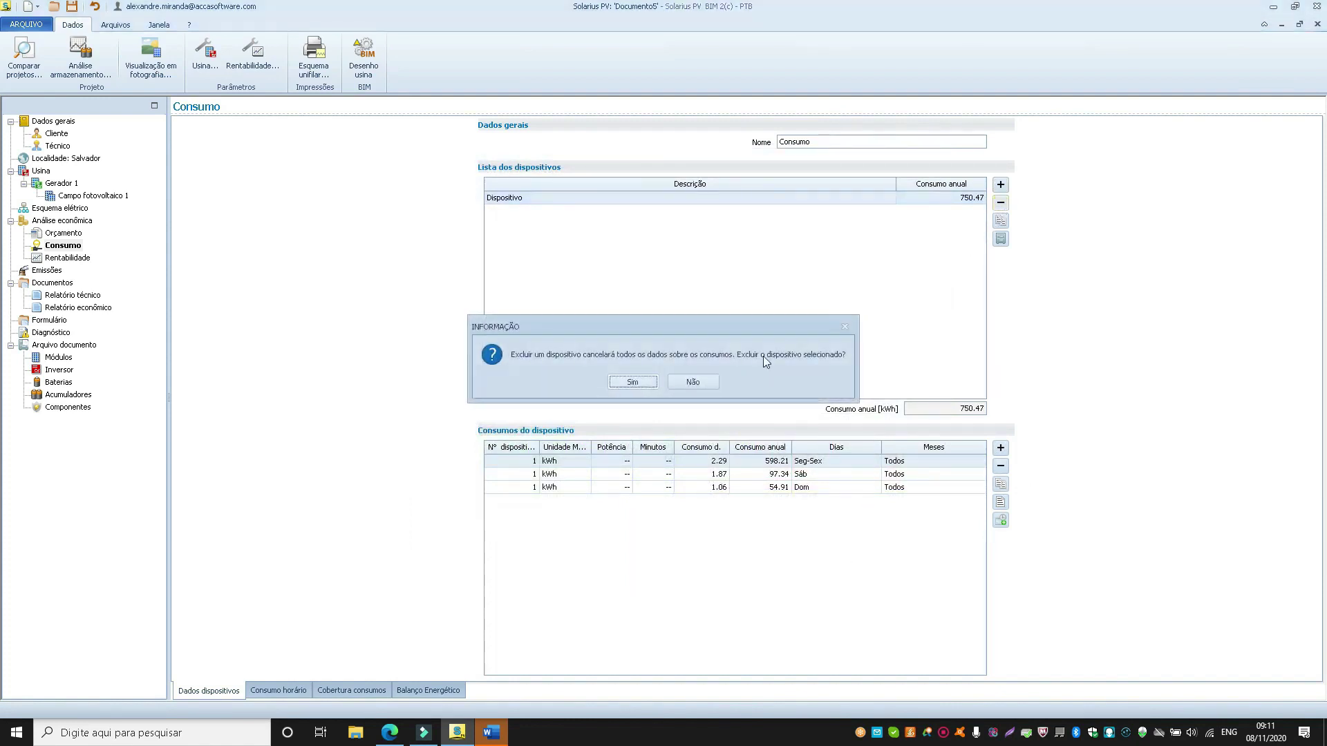
{"action": "left_click", "coordinate": [633, 382]}
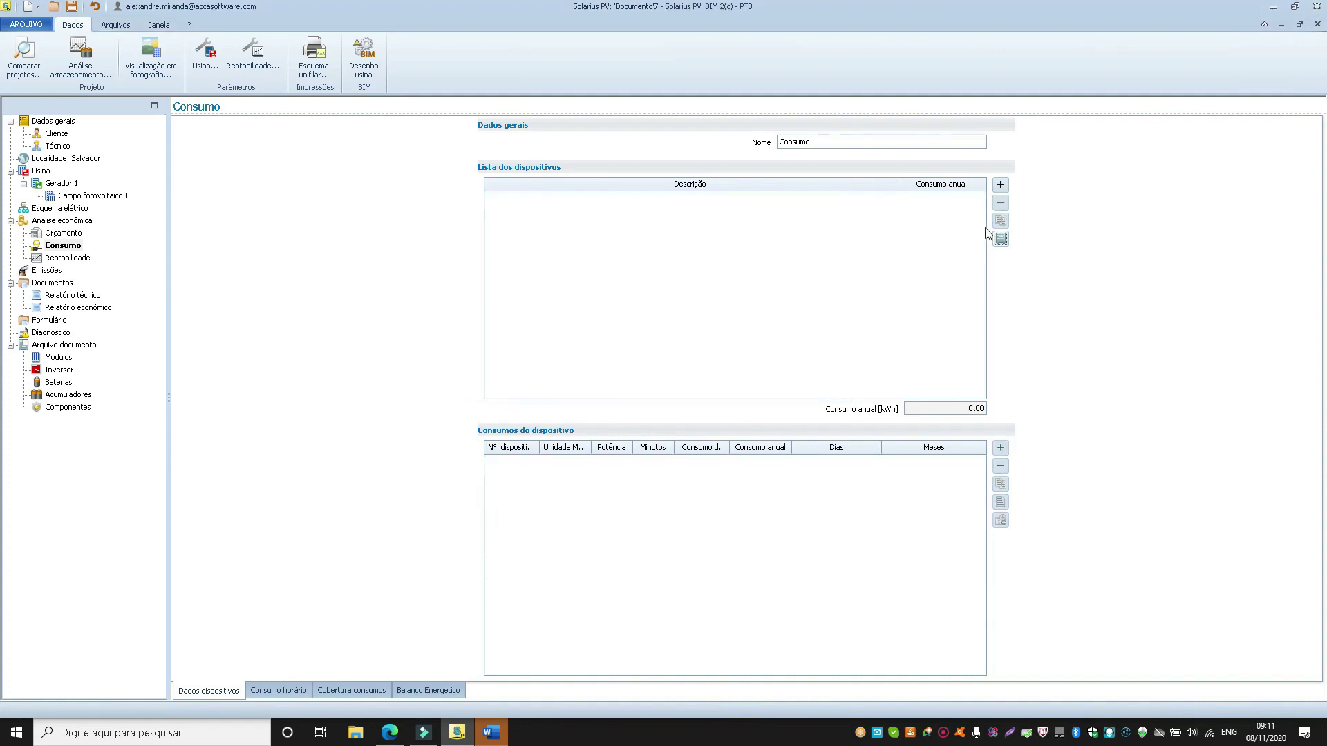
{"action": "left_click", "coordinate": [1000, 184]}
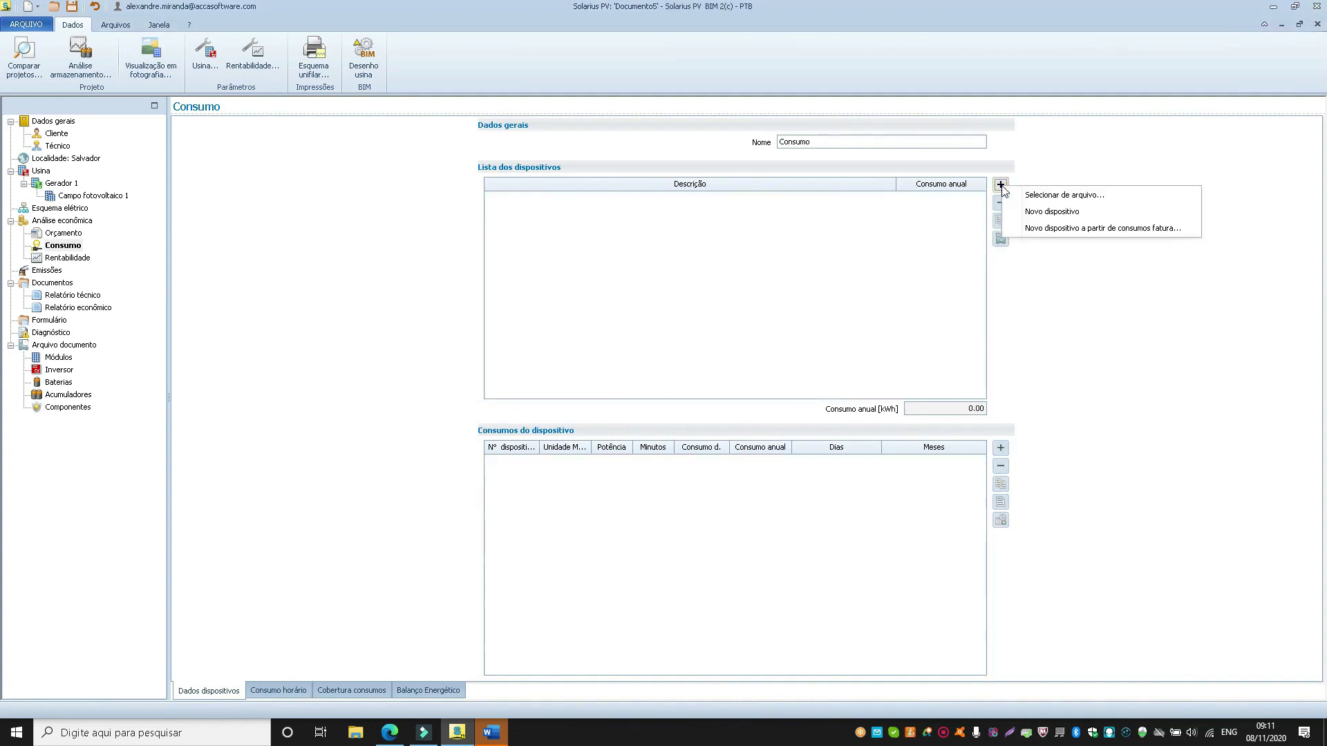
{"action": "left_click", "coordinate": [948, 200]}
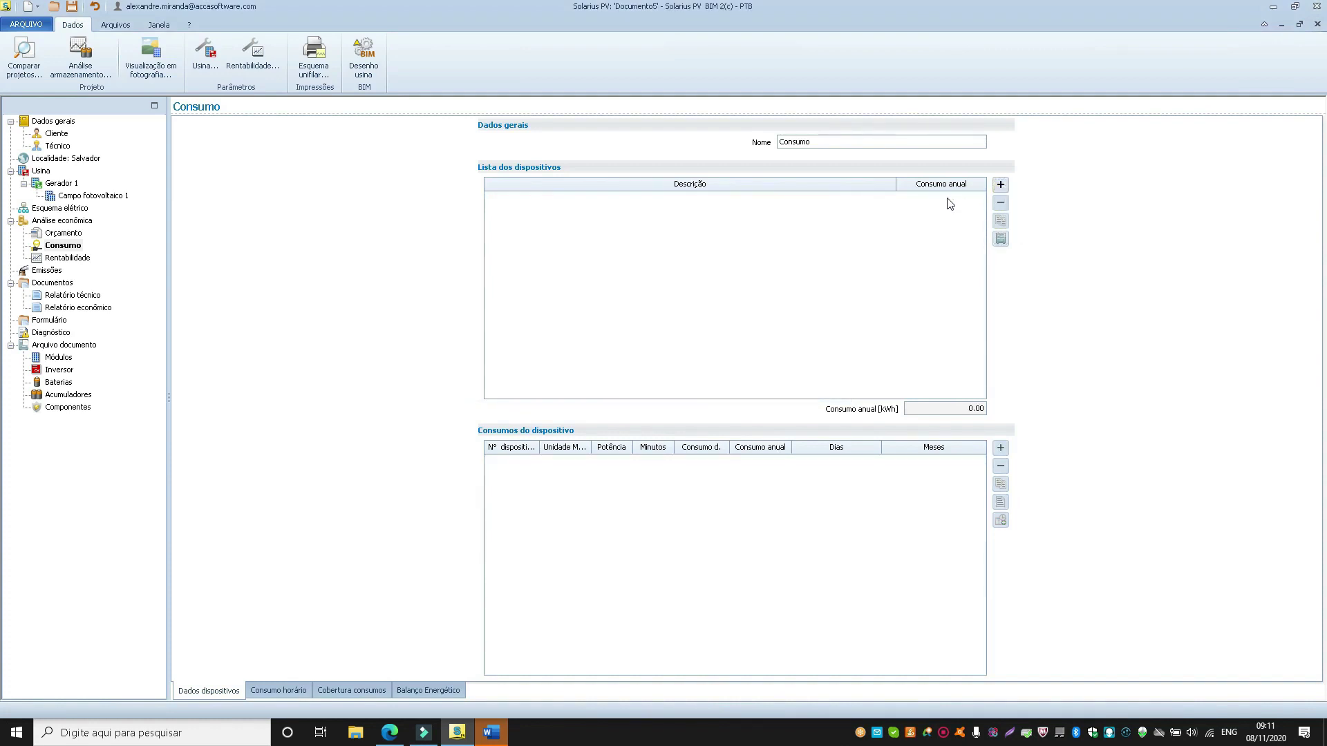
Step: Open the program archive's consumption profiles beside the project, browse the Portuguese household and office profiles, and select Família 4 pessoas
{"action": "left_click", "coordinate": [1004, 244]}
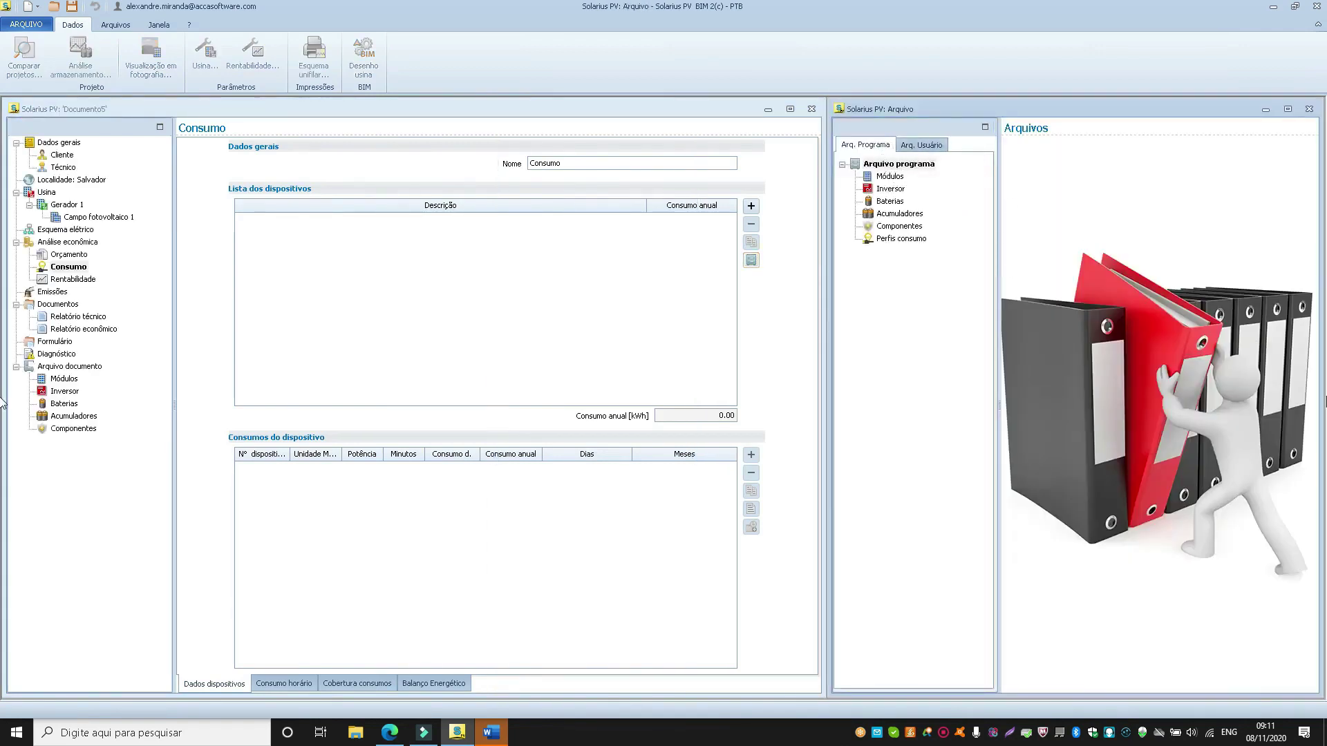
{"action": "left_click", "coordinate": [899, 239]}
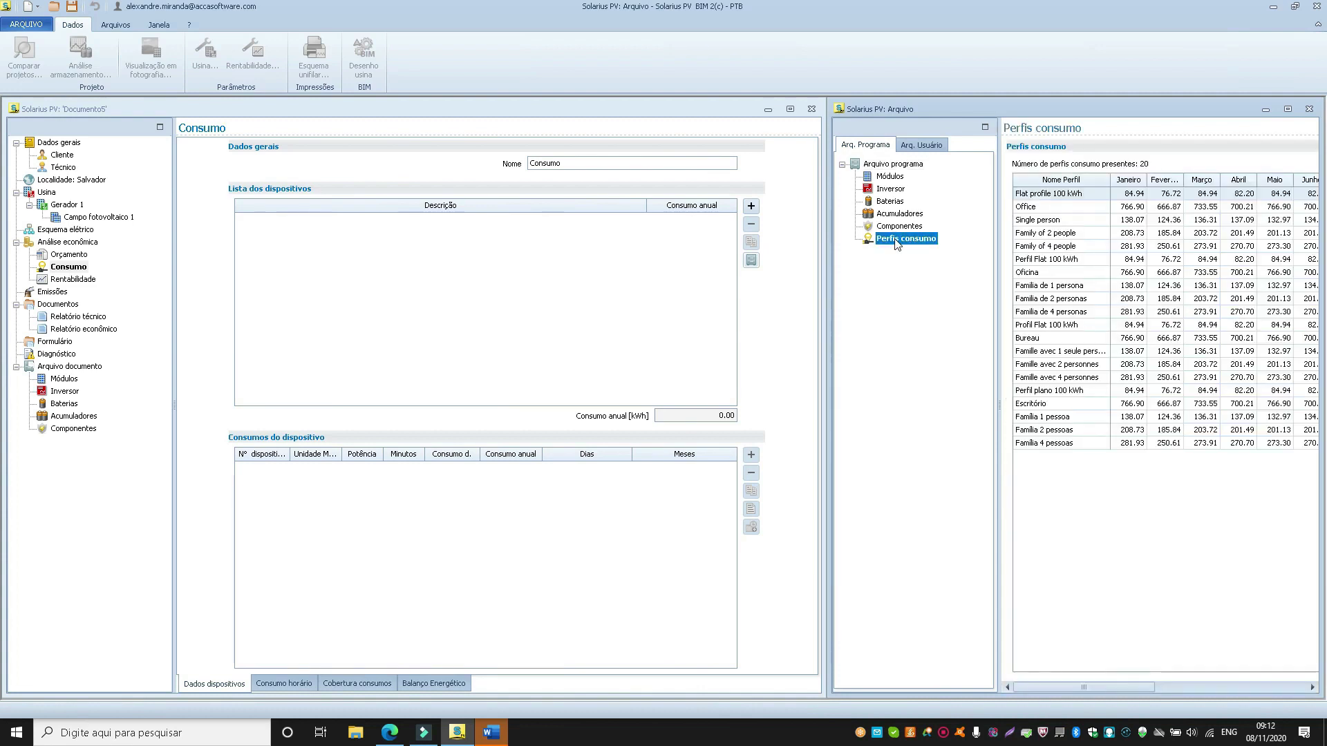
{"action": "left_click", "coordinate": [1068, 199]}
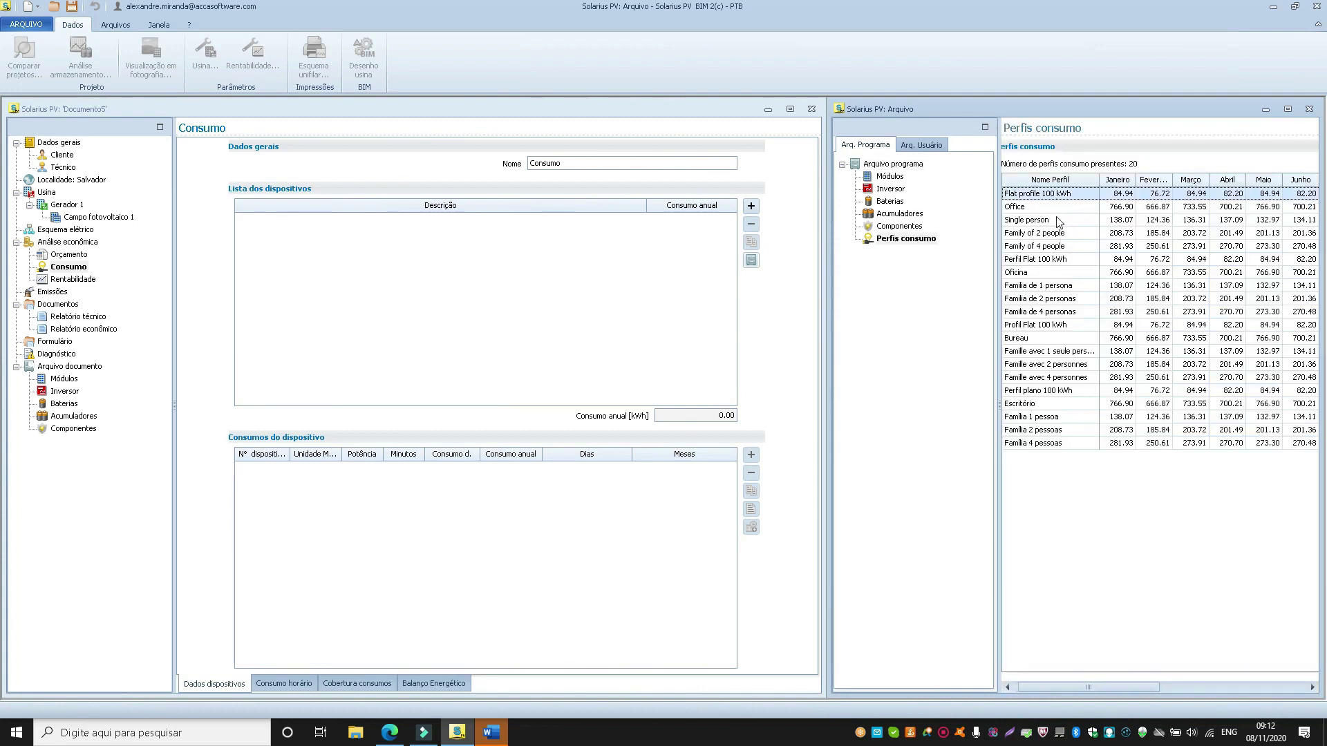
{"action": "left_click", "coordinate": [1052, 429]}
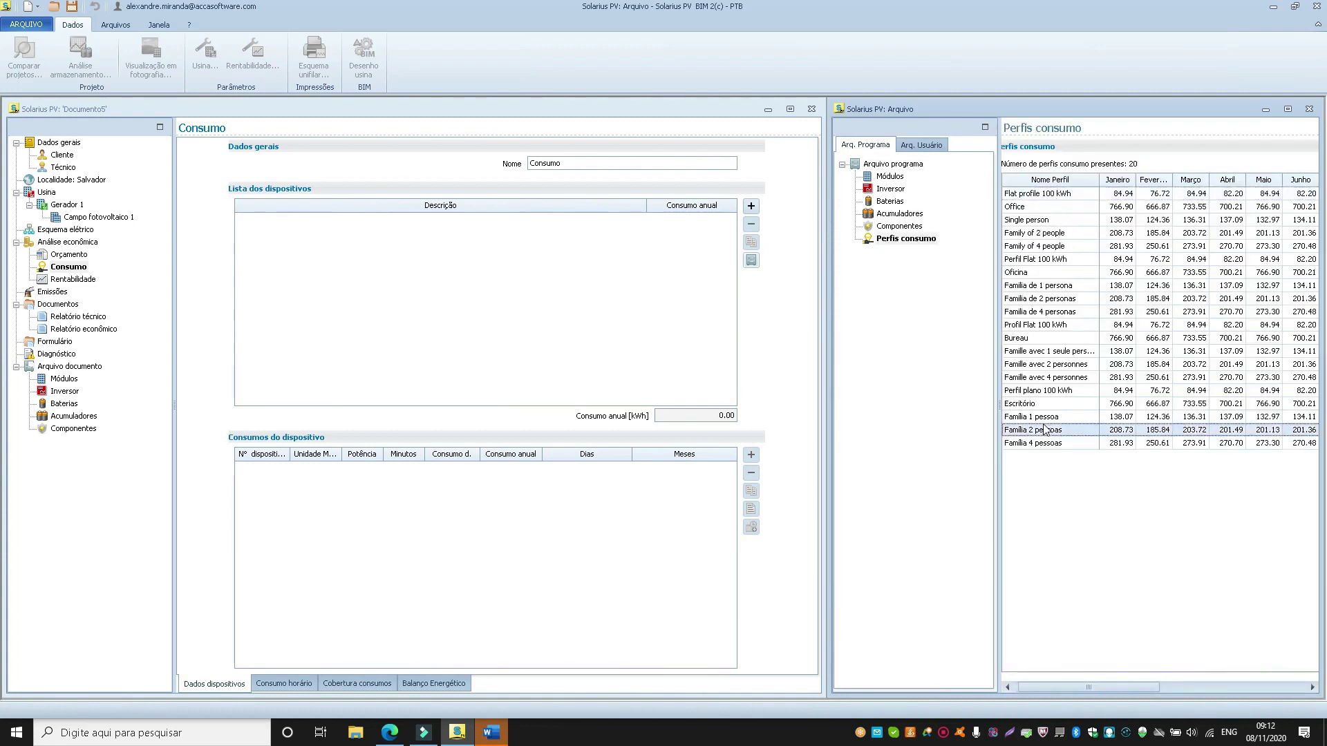
{"action": "left_click", "coordinate": [1030, 444]}
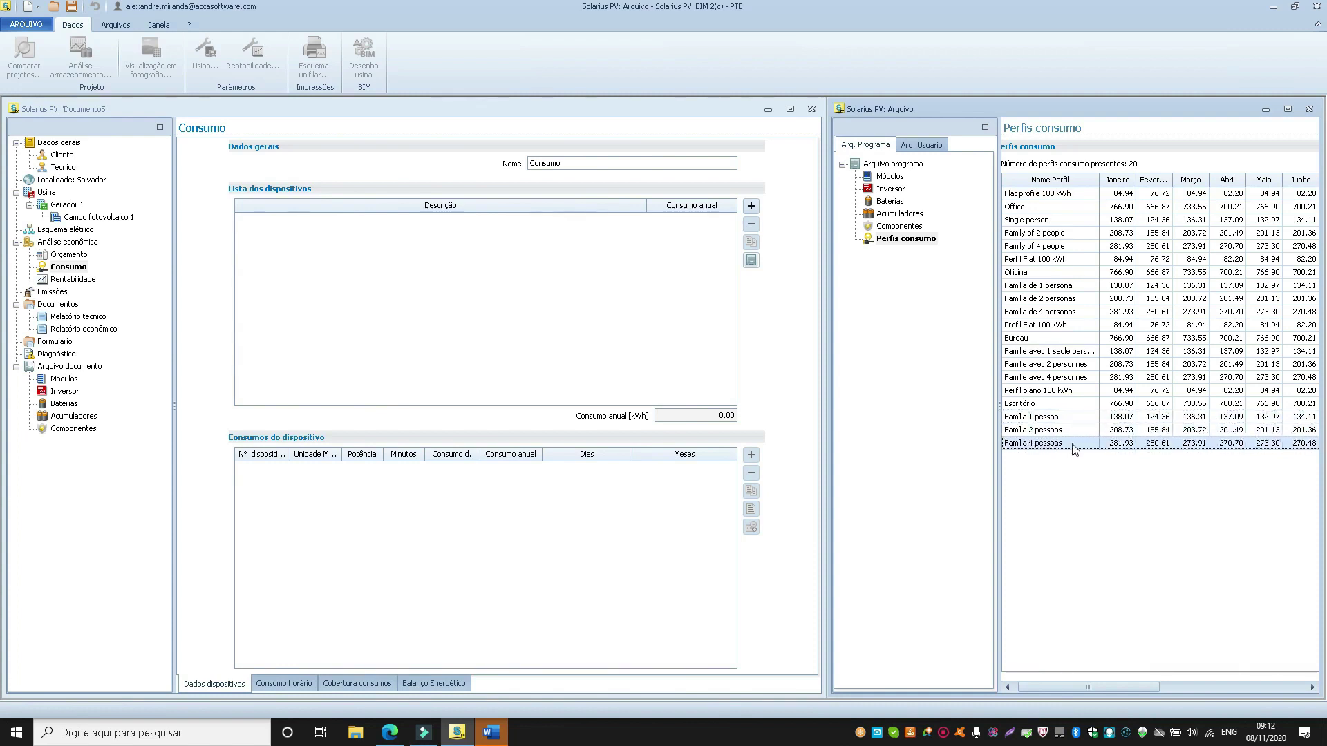
{"action": "left_click", "coordinate": [1047, 417]}
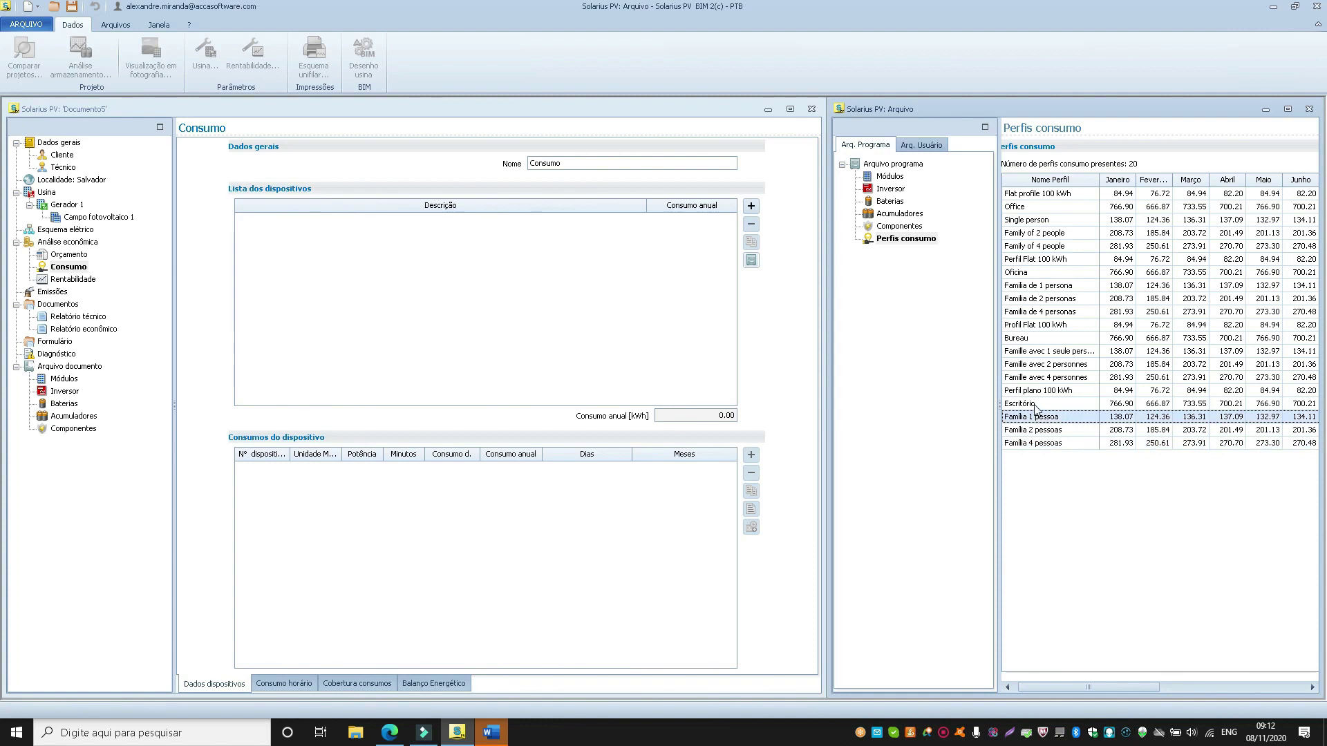
{"action": "left_click", "coordinate": [1035, 407]}
{"action": "left_click", "coordinate": [1037, 392]}
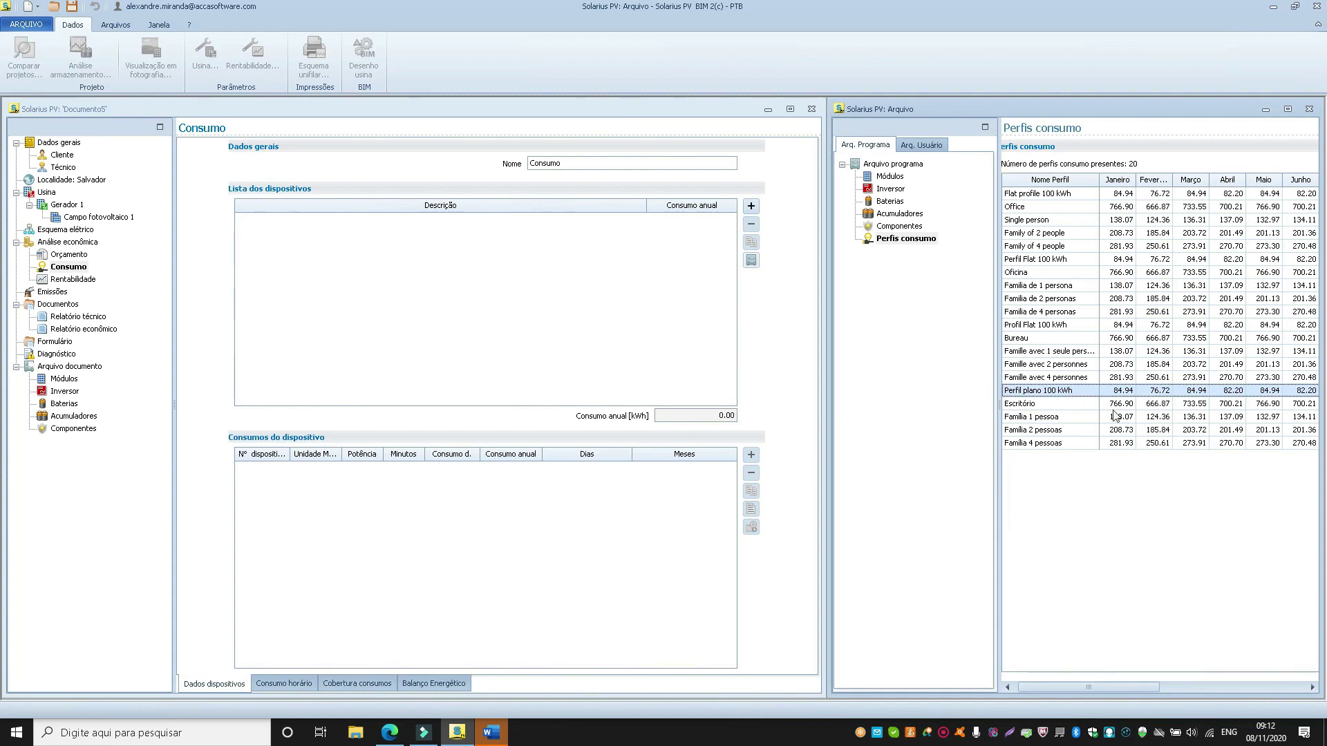
{"action": "left_click", "coordinate": [1044, 448]}
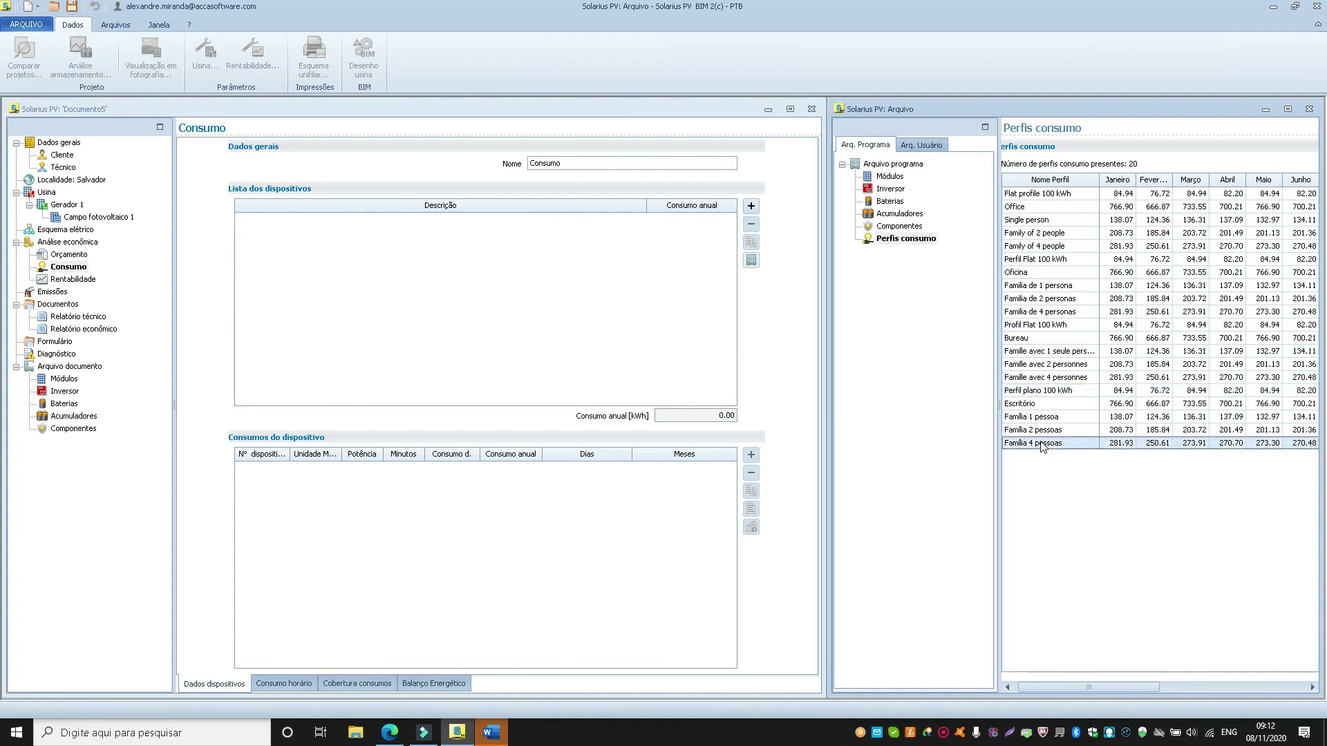
Step: Examine the Família 4 pessoas profile's devices, their individual consumptions and the hourly consumption chart
{"action": "double_click", "coordinate": [1042, 444]}
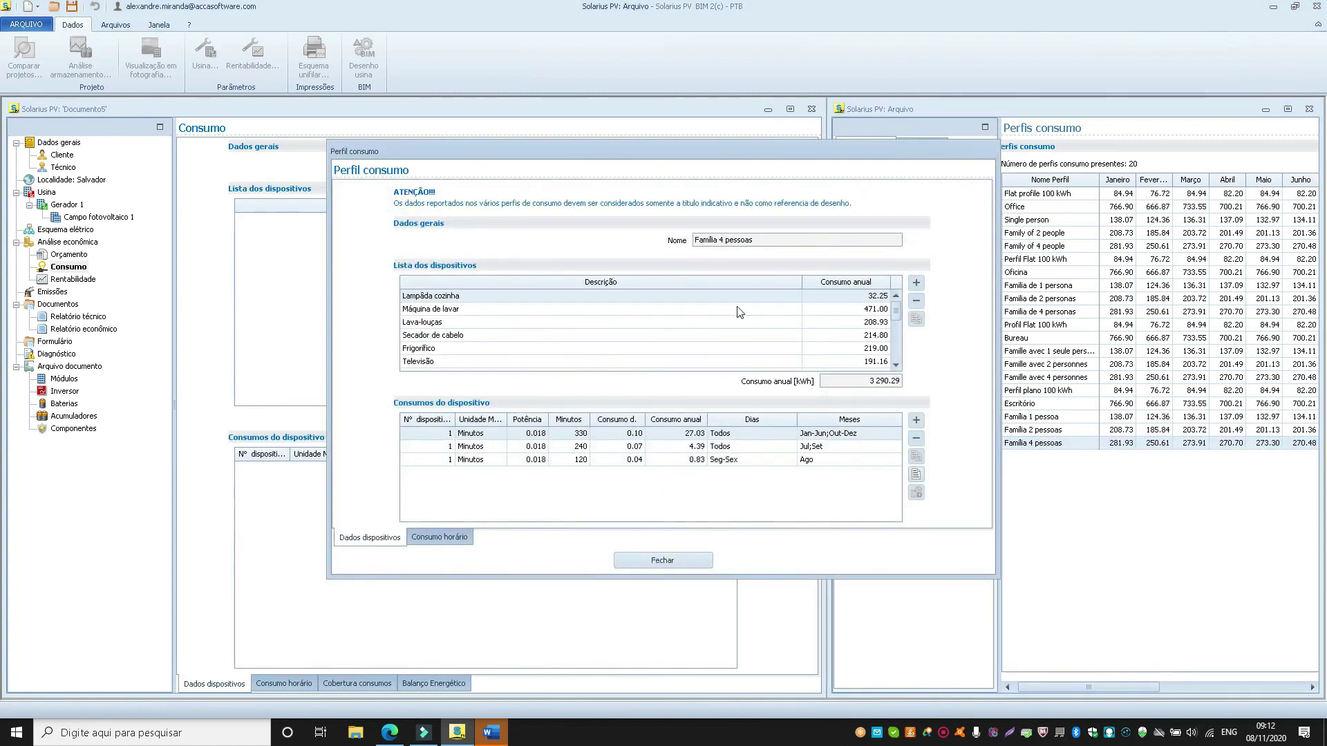
{"action": "left_click", "coordinate": [501, 311]}
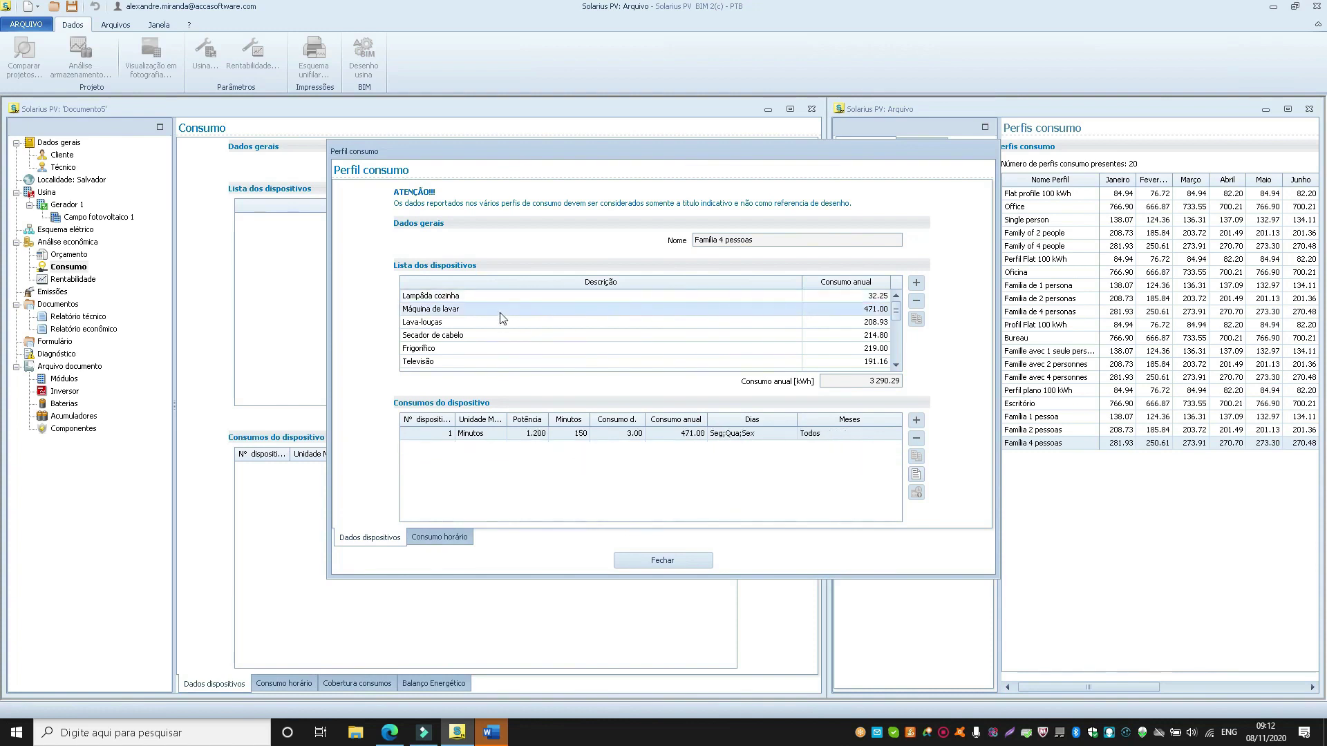
{"action": "left_click", "coordinate": [498, 324]}
{"action": "left_click", "coordinate": [485, 347]}
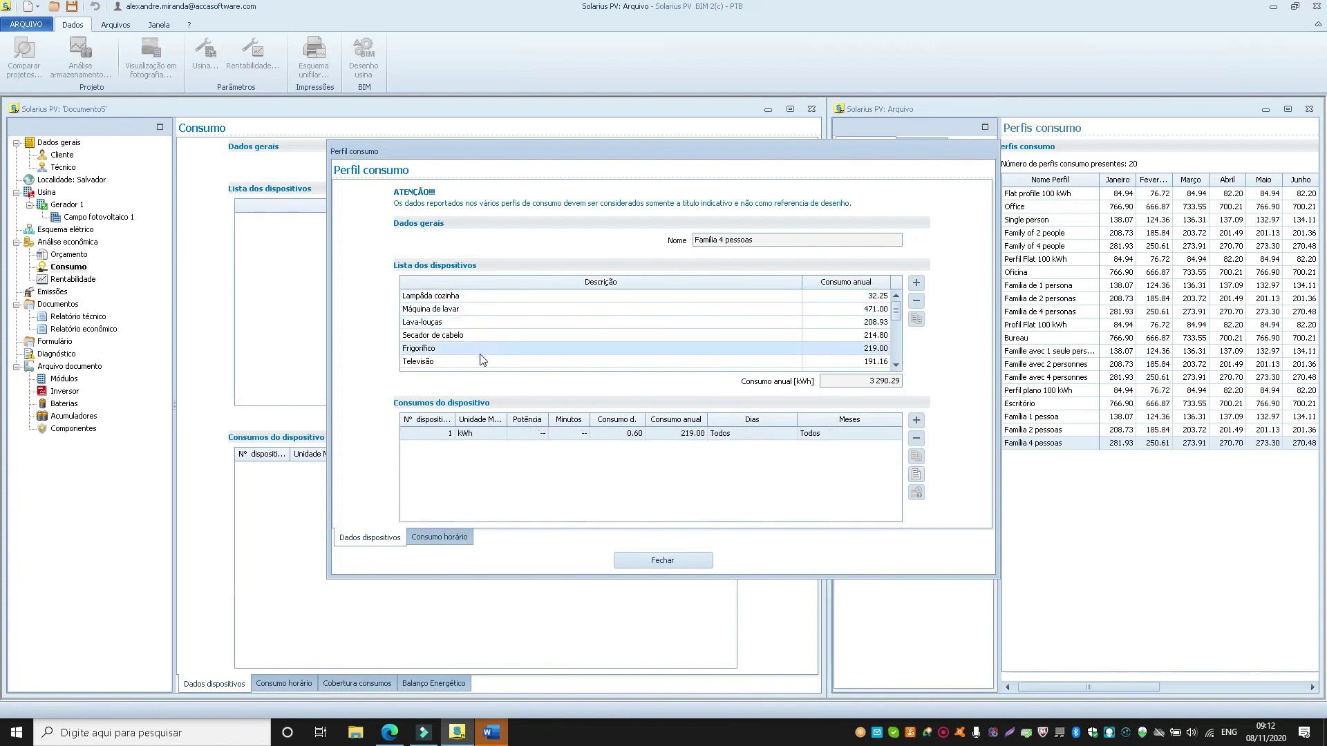
{"action": "left_click", "coordinate": [488, 309]}
{"action": "left_click", "coordinate": [488, 295]}
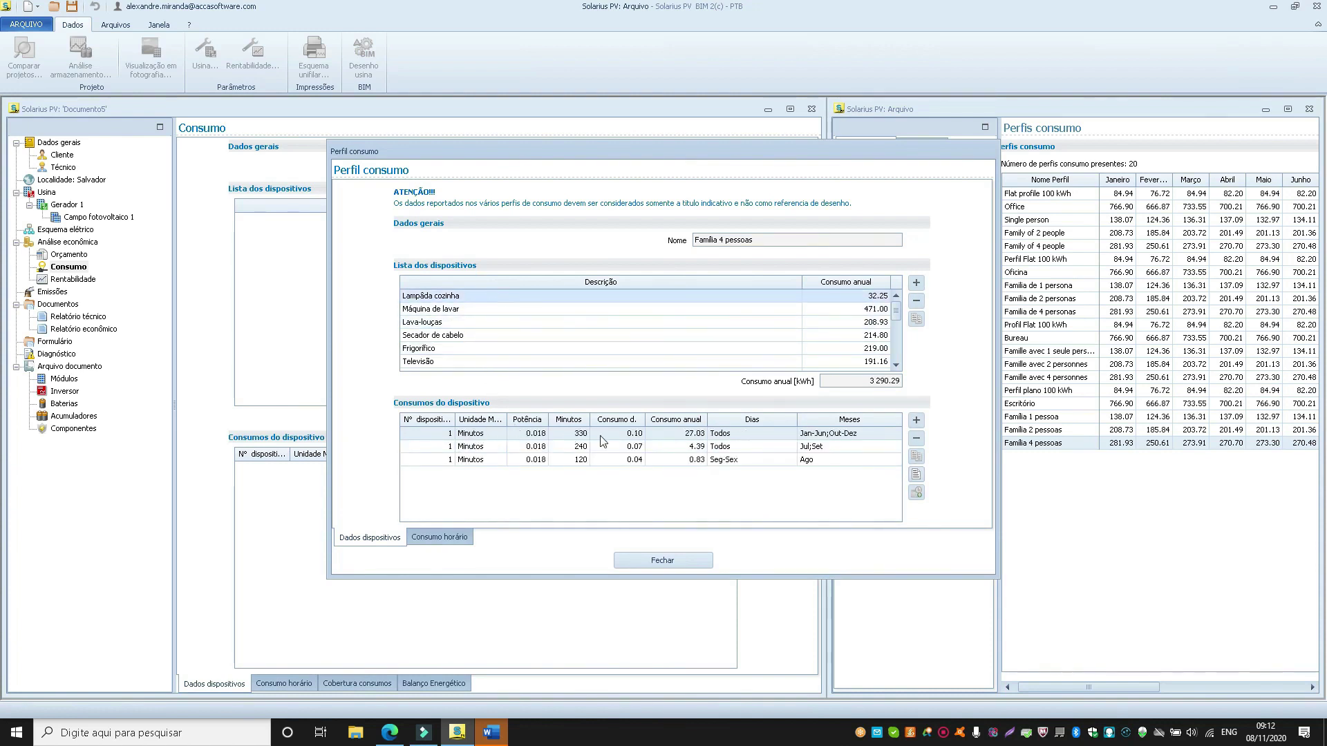
{"action": "left_click", "coordinate": [453, 539]}
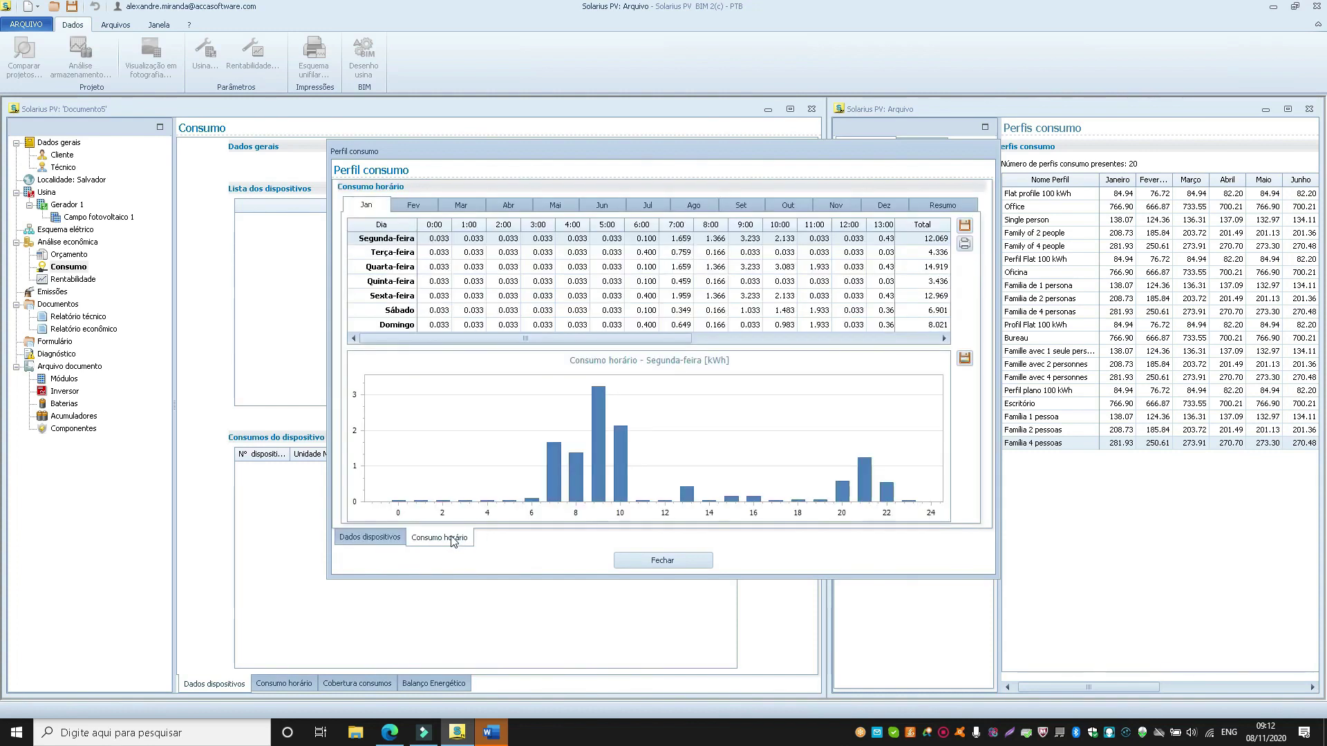
{"action": "mouse_move", "coordinate": [572, 455]}
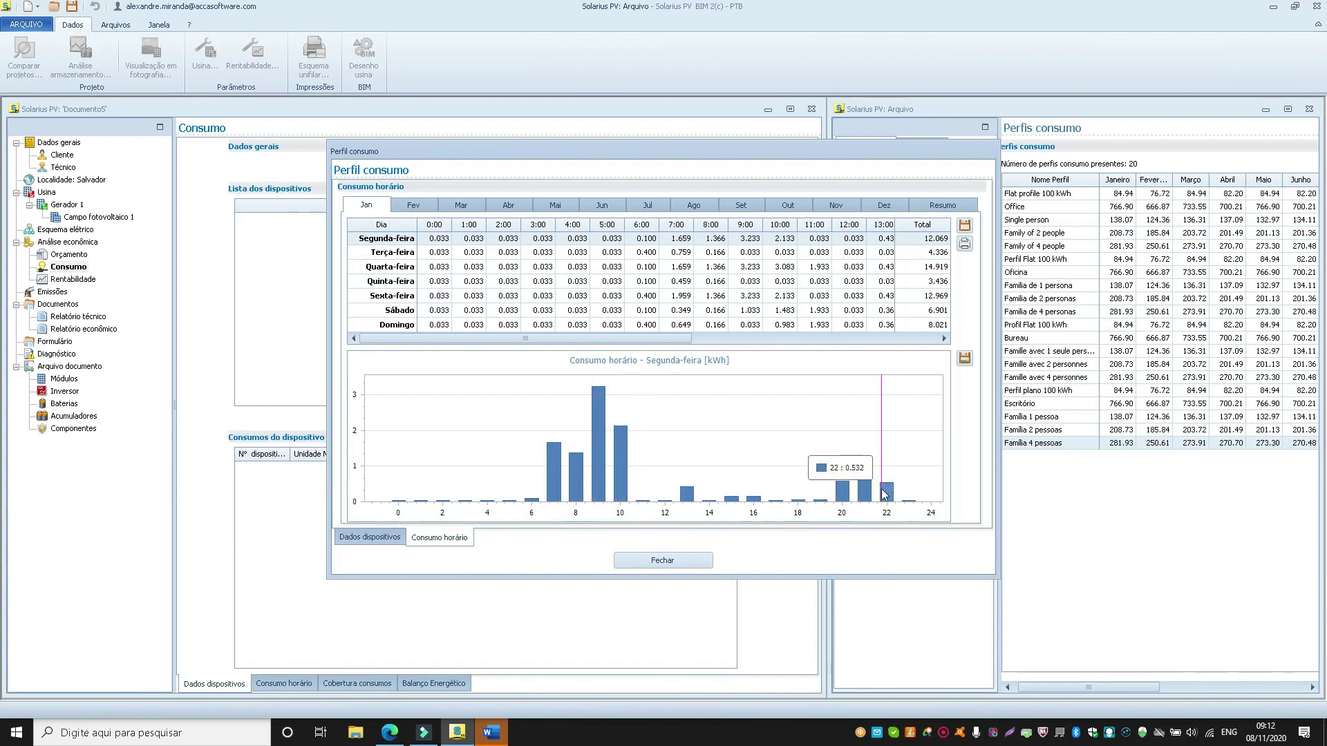
{"action": "left_click", "coordinate": [665, 560]}
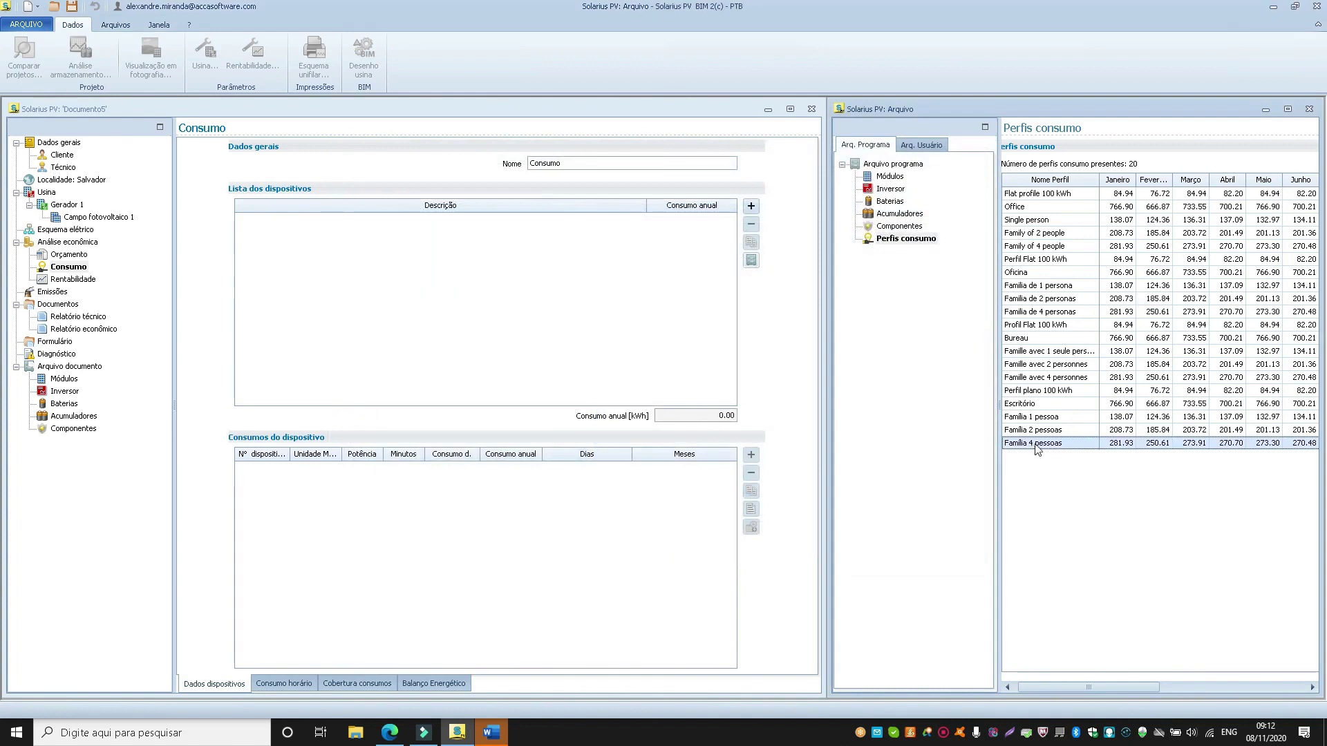
Step: Copy the Família 4 pessoas profile from the archive into the project's Consumo item
{"action": "left_click_drag", "start_coordinate": [1037, 449], "coordinate": [75, 269]}
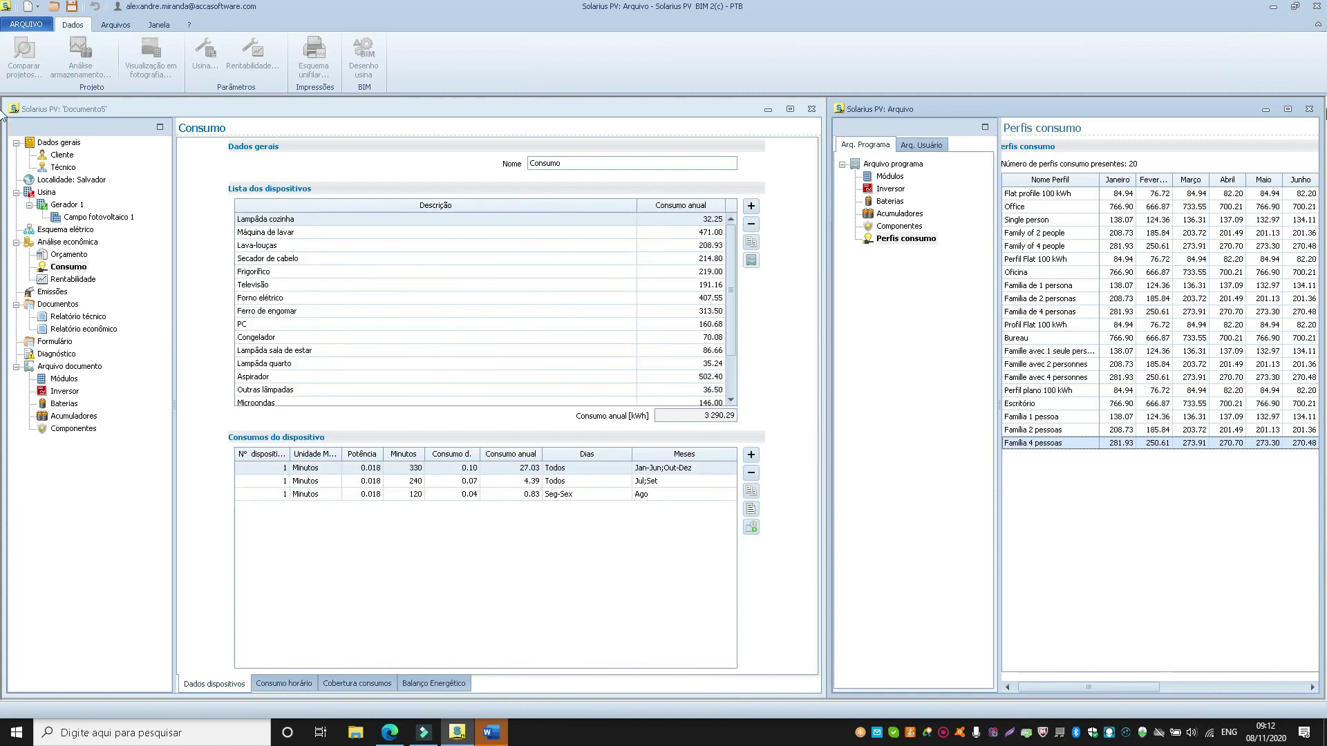
Step: Close the program archive, maximize the Documento5 project window and display the project's hourly consumption for January
{"action": "left_click", "coordinate": [1309, 109]}
{"action": "left_click", "coordinate": [791, 109]}
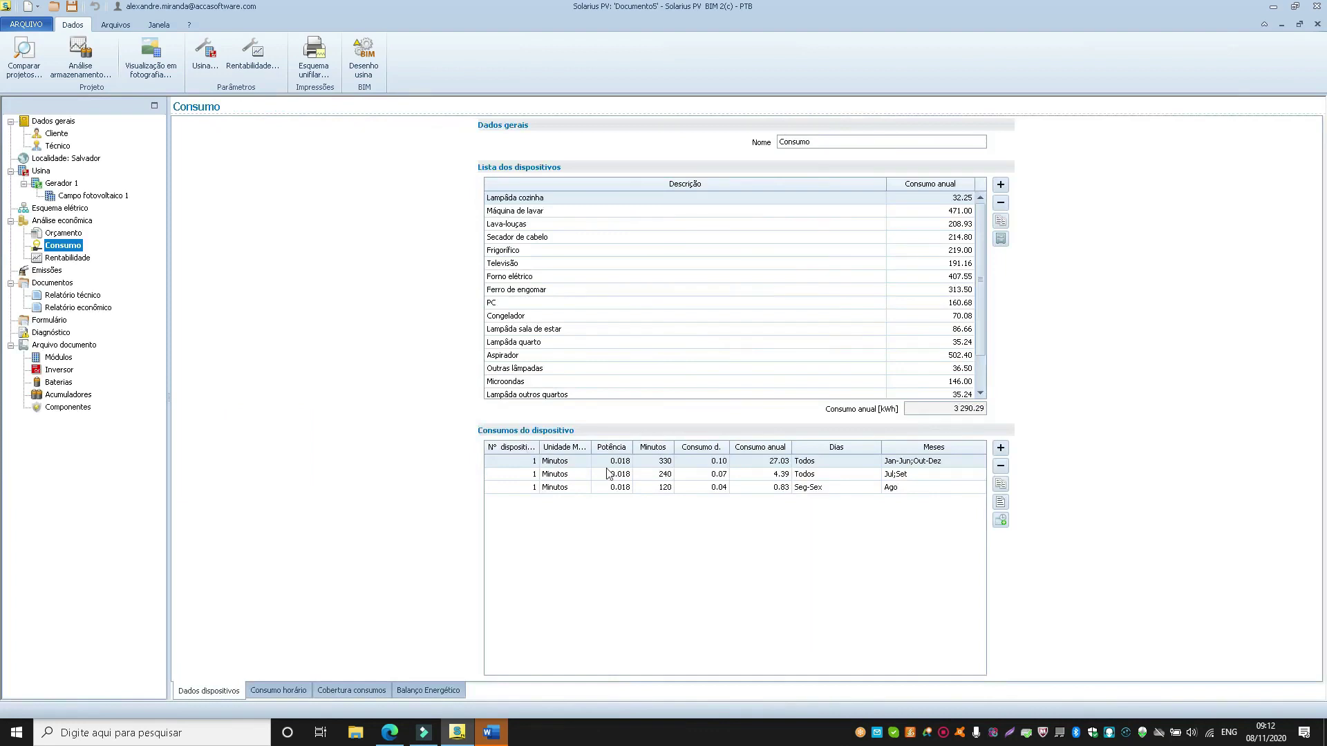
{"action": "left_click", "coordinate": [289, 692]}
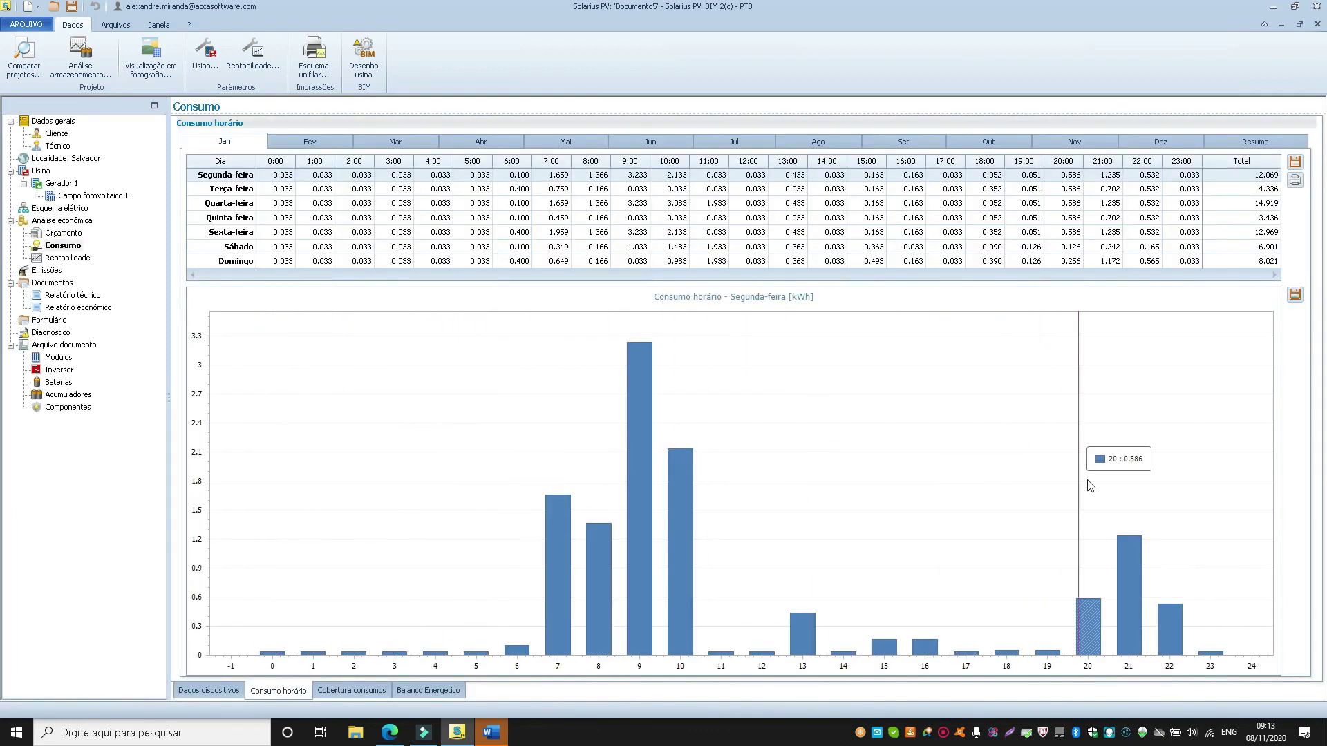
Step: Examine the January consumption coverage in its general, consumption and production charts, along with the project's energy balance
{"action": "left_click", "coordinate": [355, 690]}
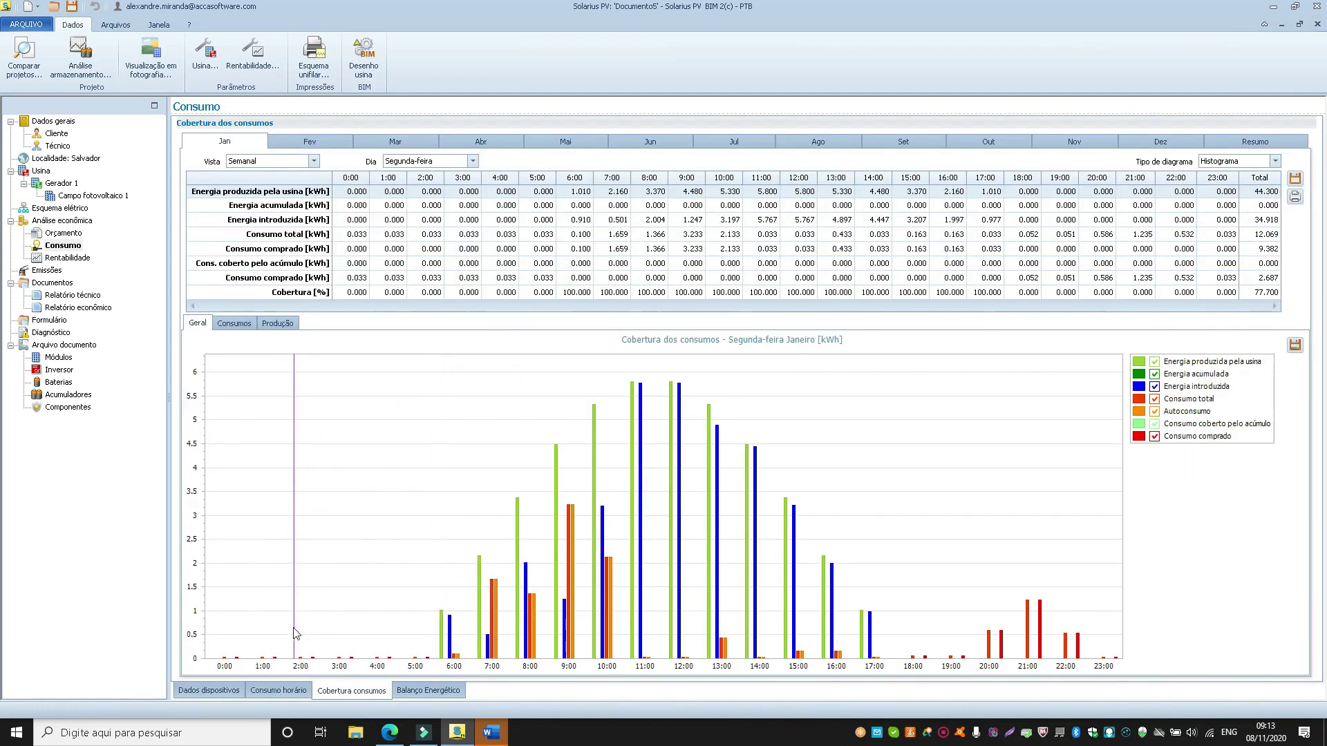
{"action": "left_click", "coordinate": [234, 324]}
{"action": "left_click", "coordinate": [279, 324]}
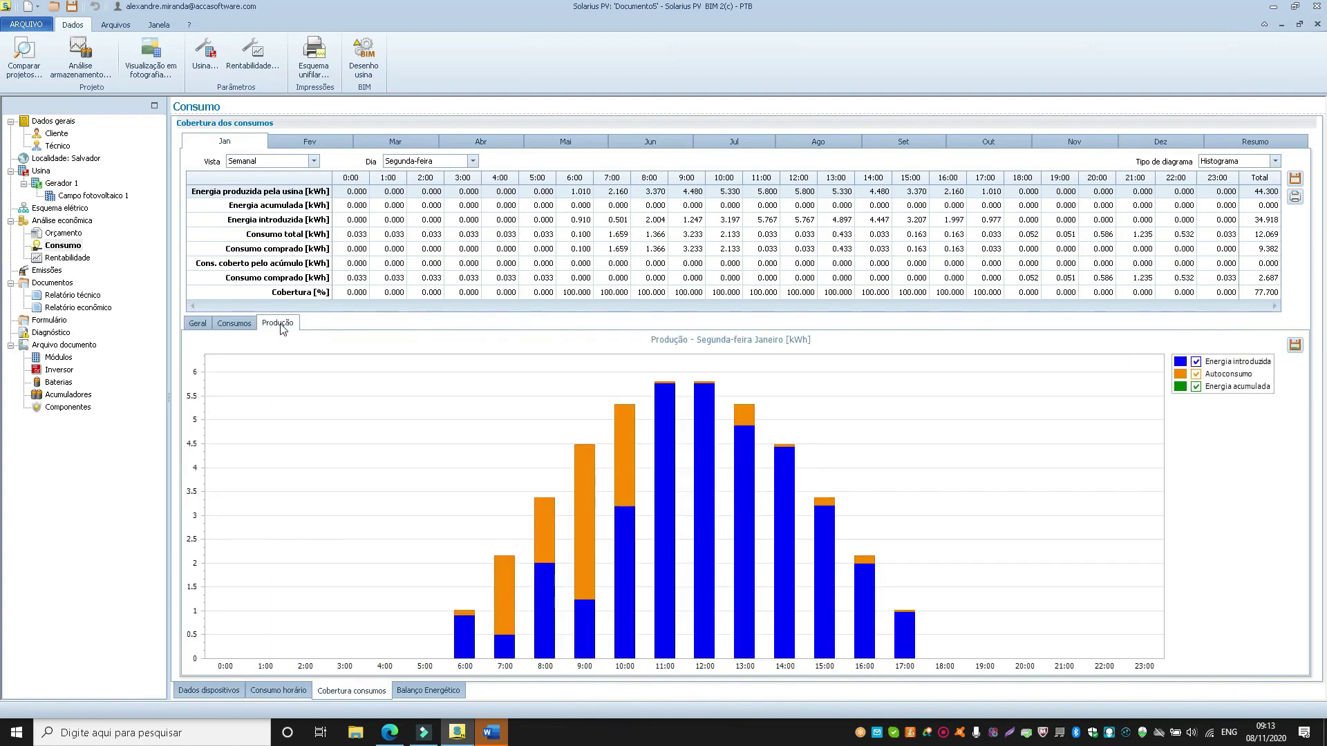
{"action": "left_click", "coordinate": [198, 323]}
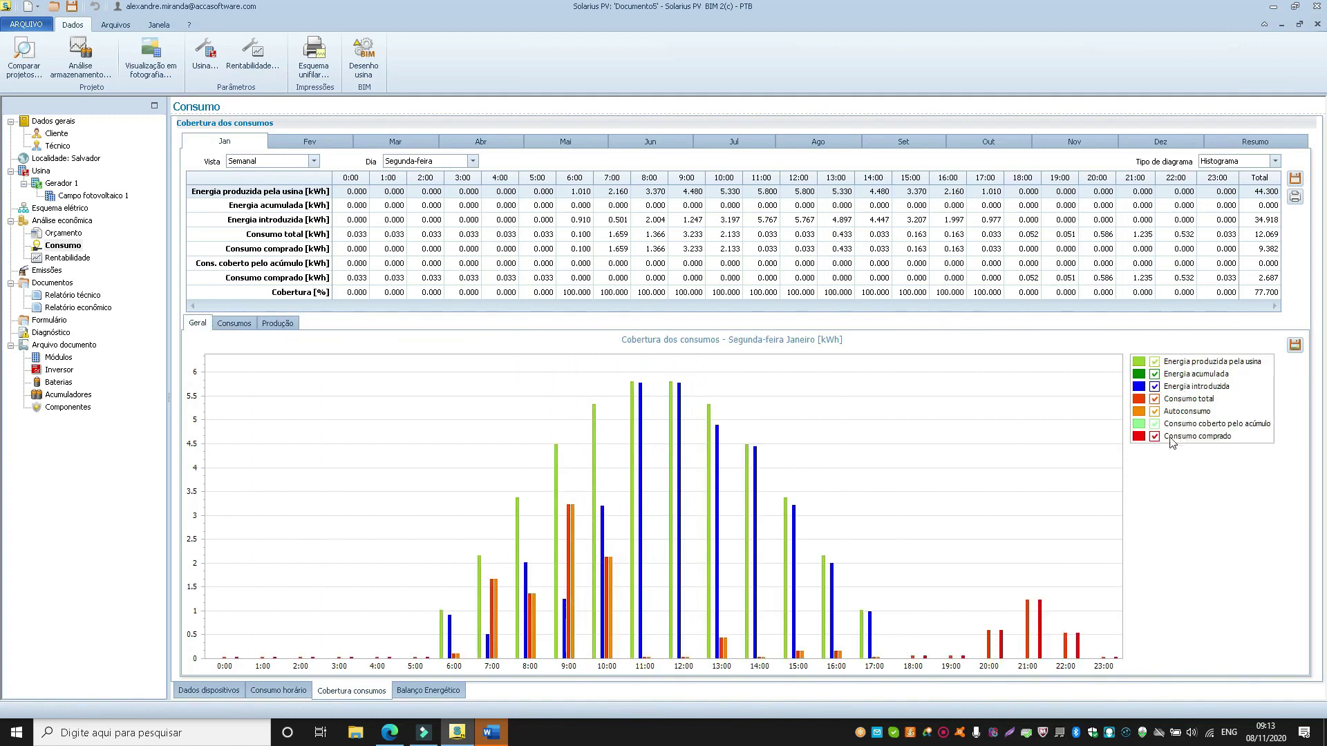
{"action": "left_click", "coordinate": [428, 690]}
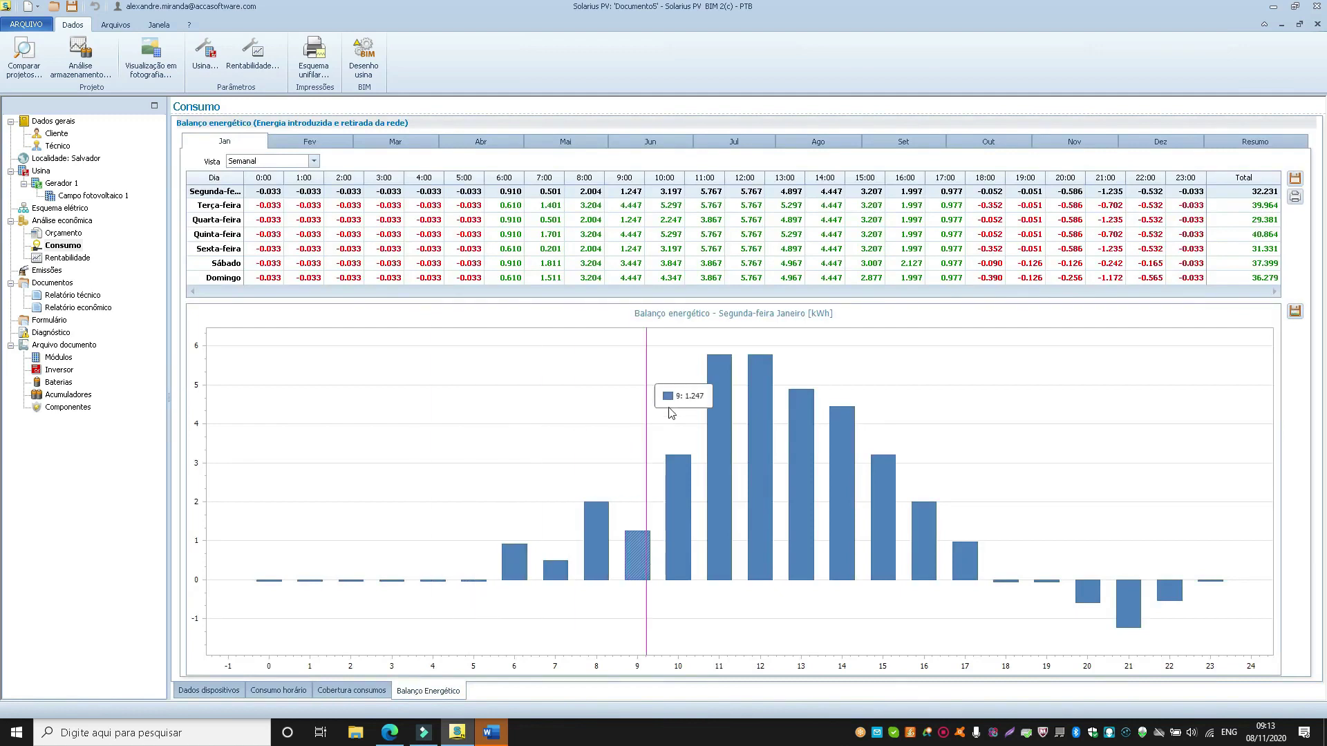
{"action": "left_click", "coordinate": [336, 693]}
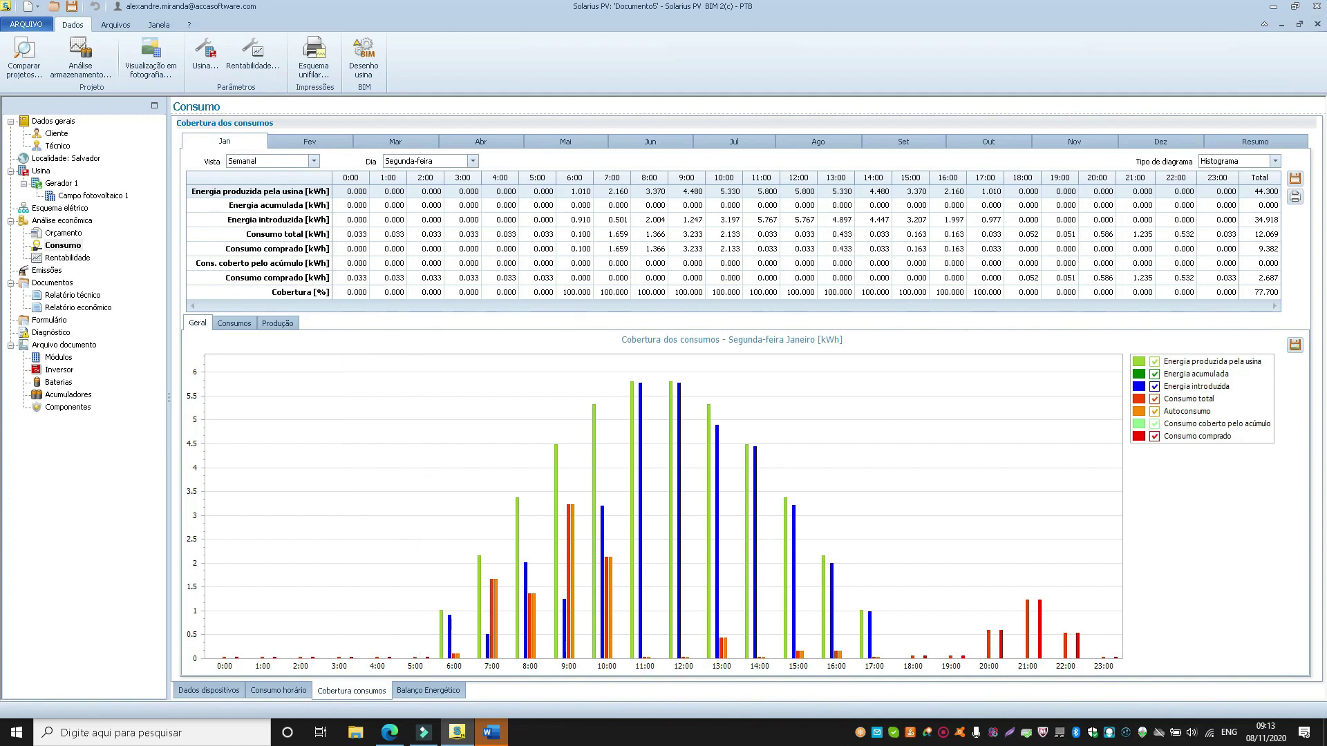
{"action": "right_click", "coordinate": [946, 737]}
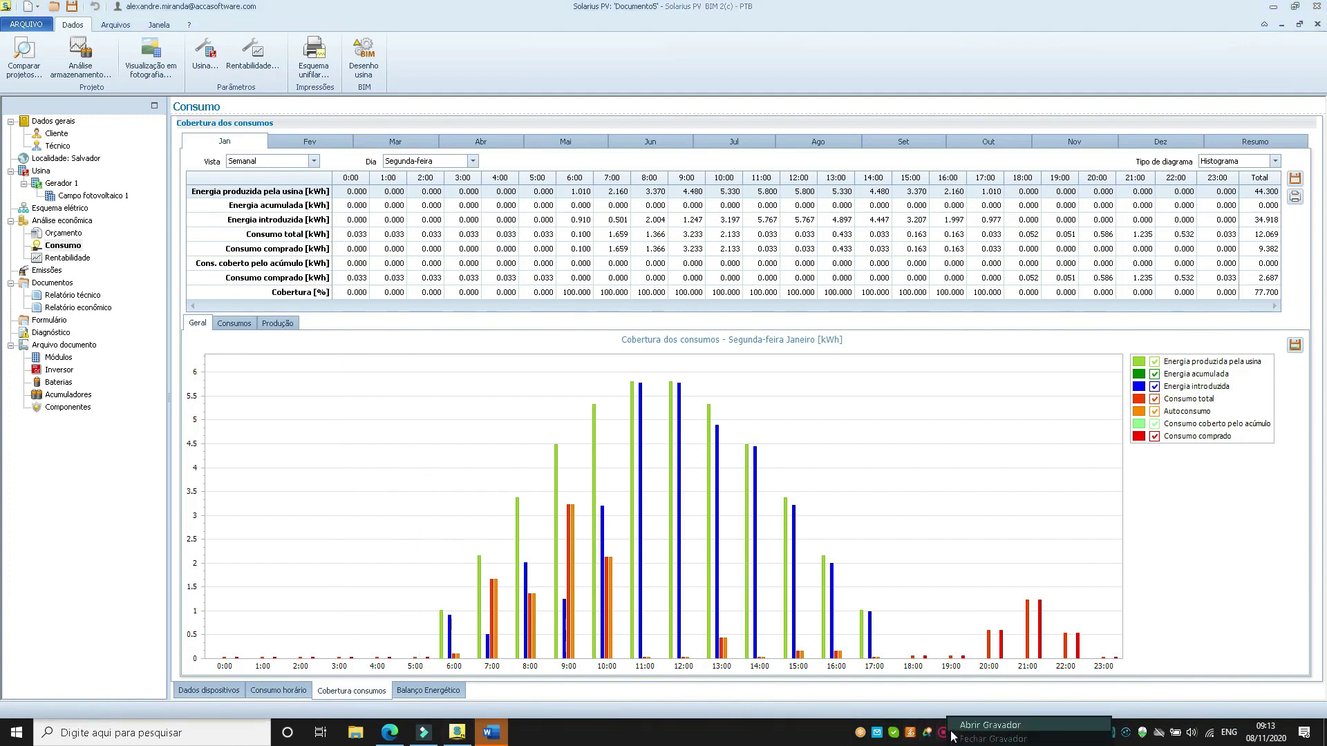
{"action": "left_click", "coordinate": [962, 726]}
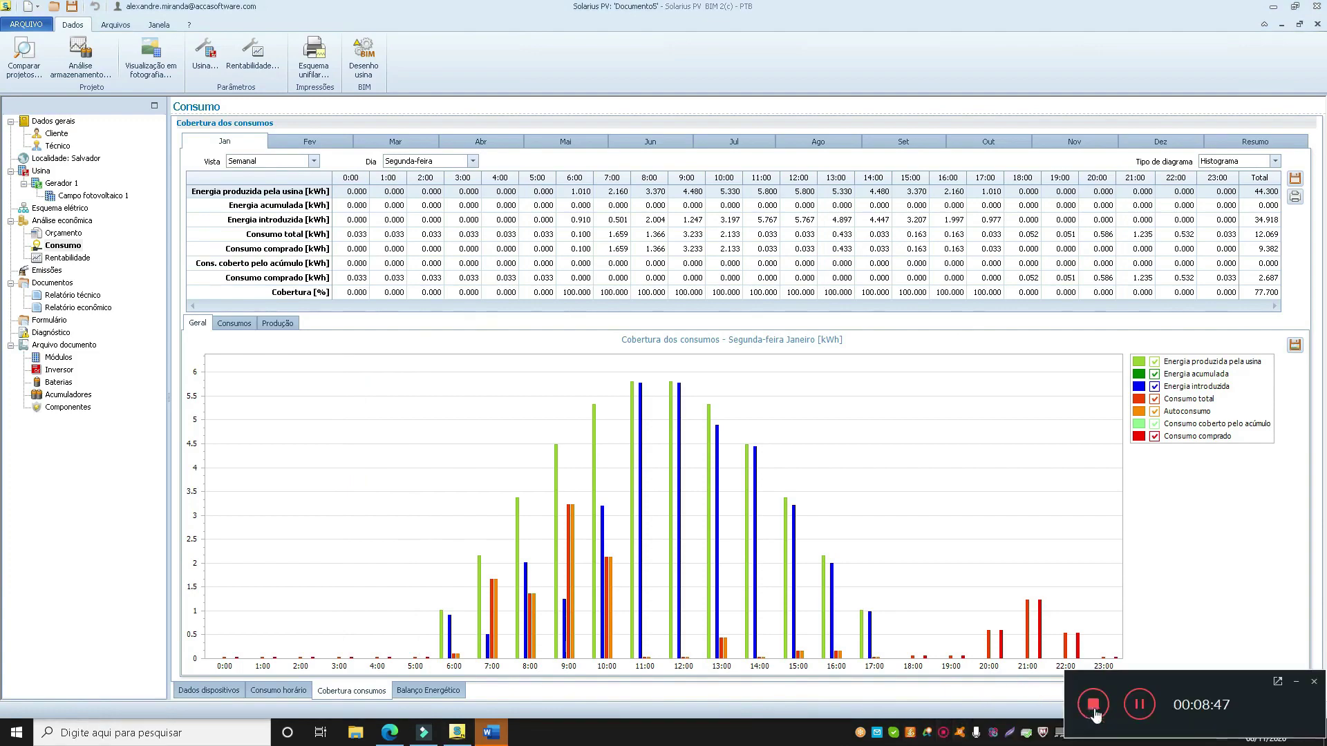